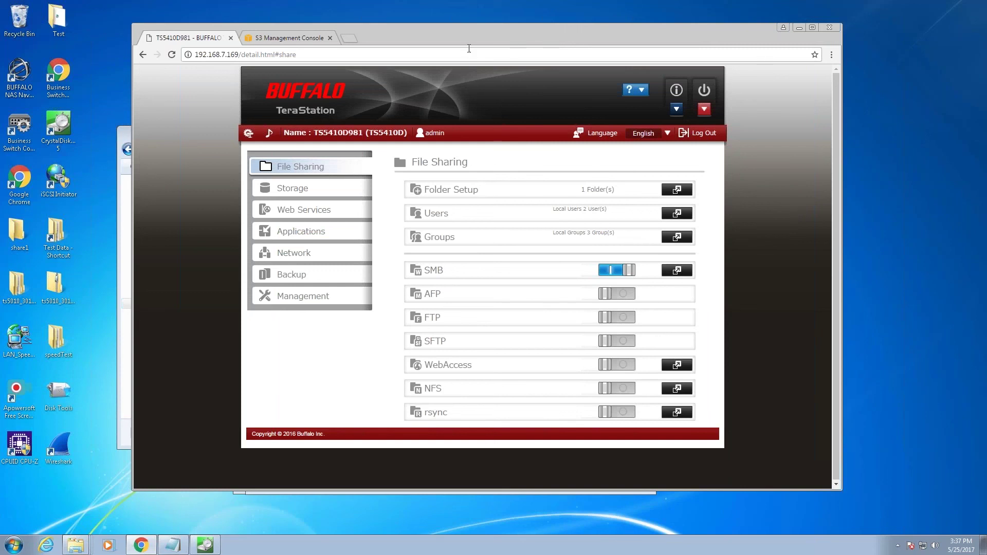
- Bring up the CrystalDiskMark results and minimize the browser and all Explorer windows behind them
{"action": "left_click_drag", "start_coordinate": [460, 30], "coordinate": [423, 31]}
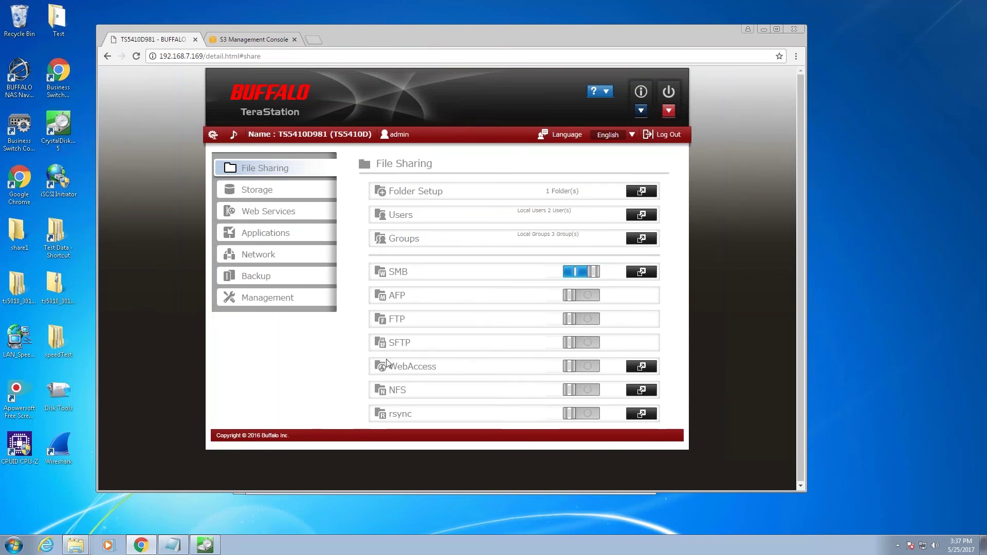
{"action": "left_click", "coordinate": [205, 546]}
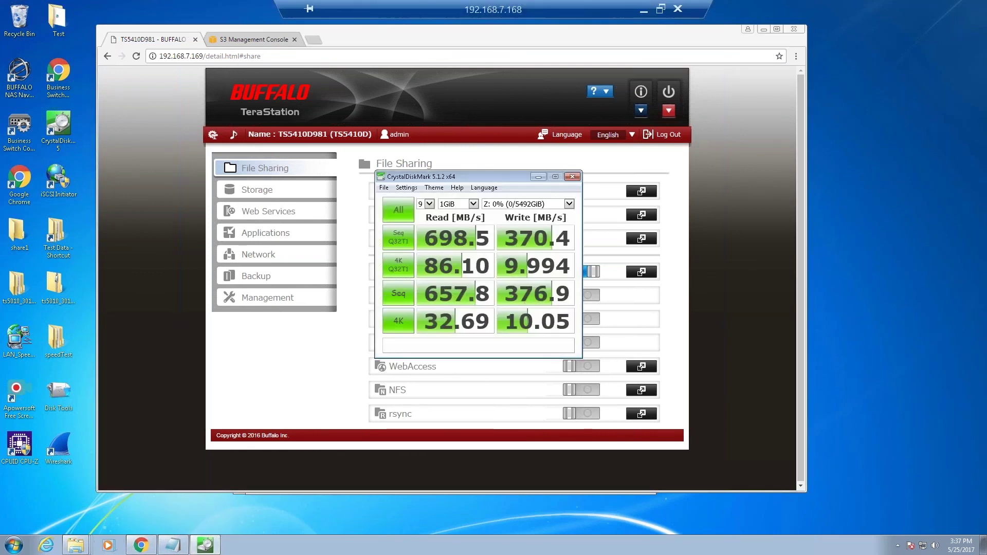
{"action": "left_click", "coordinate": [763, 30]}
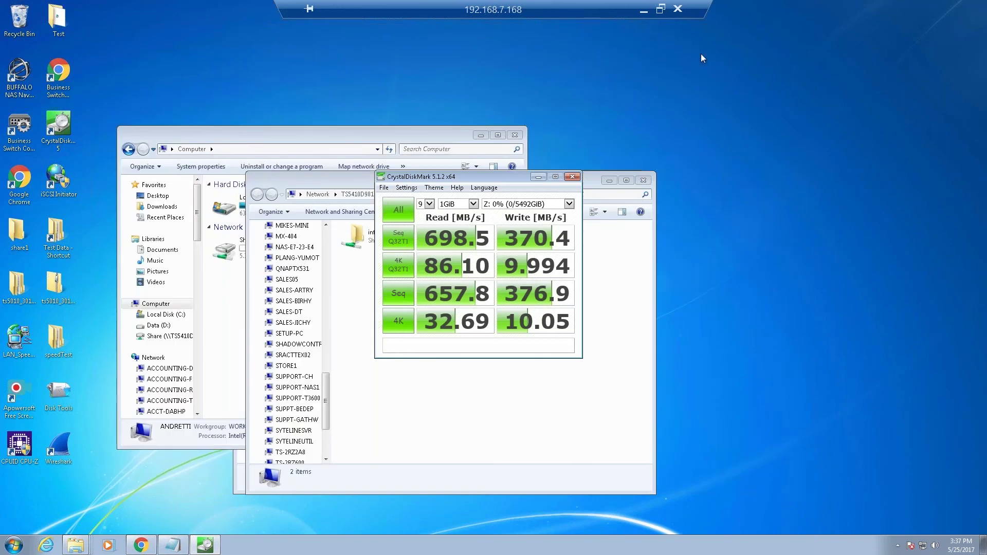
{"action": "left_click", "coordinate": [609, 180]}
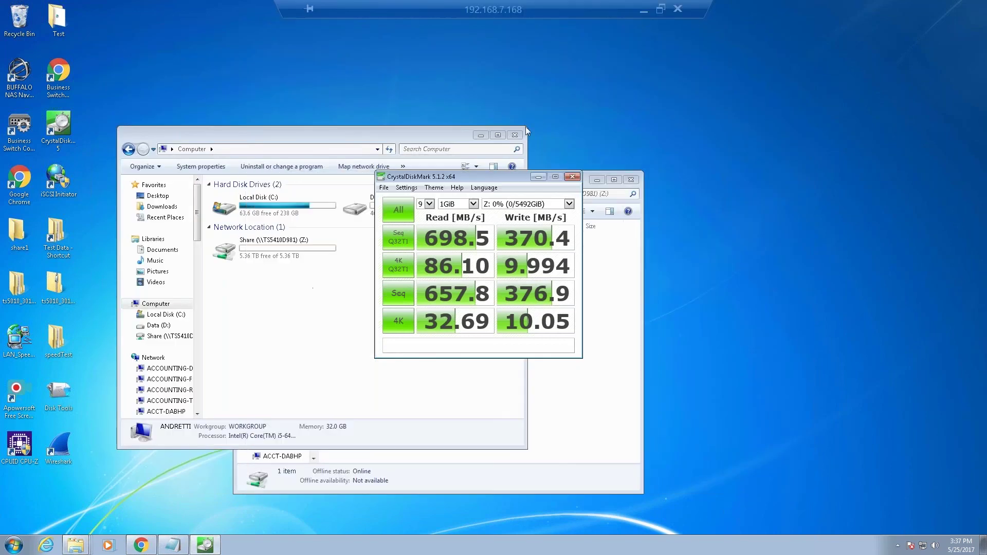
{"action": "left_click", "coordinate": [479, 135]}
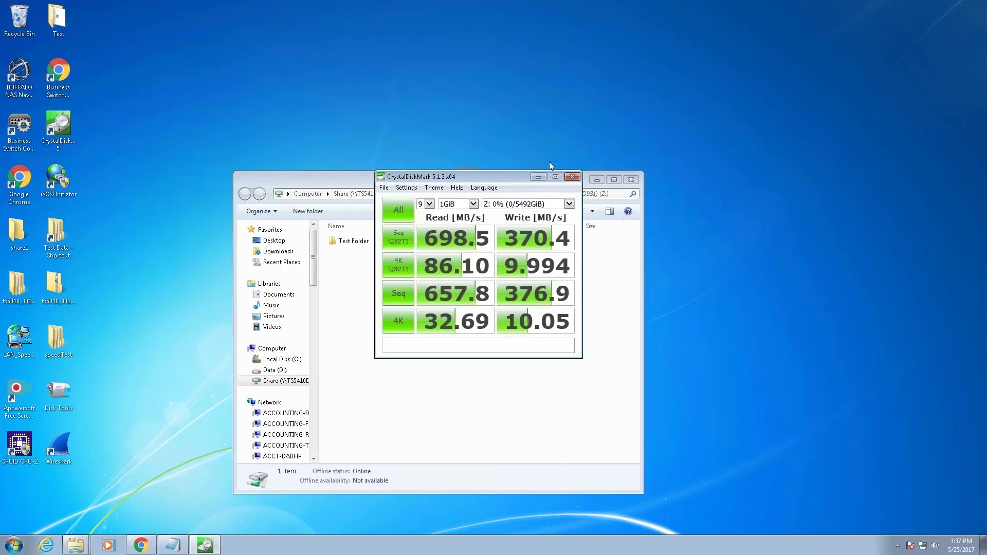
{"action": "left_click", "coordinate": [596, 179]}
{"action": "left_click_drag", "start_coordinate": [506, 177], "coordinate": [537, 128]}
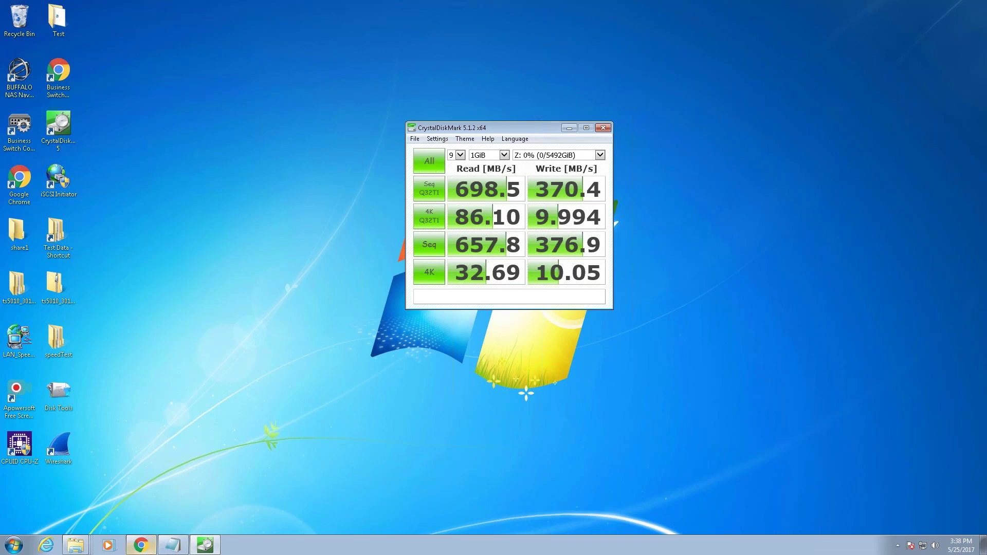
- Switch to the Explorer window of the TS5410D981 share (Z:) and move it closer to the desktop's center
{"action": "mouse_move", "coordinate": [142, 549]}
{"action": "right_click", "coordinate": [75, 546]}
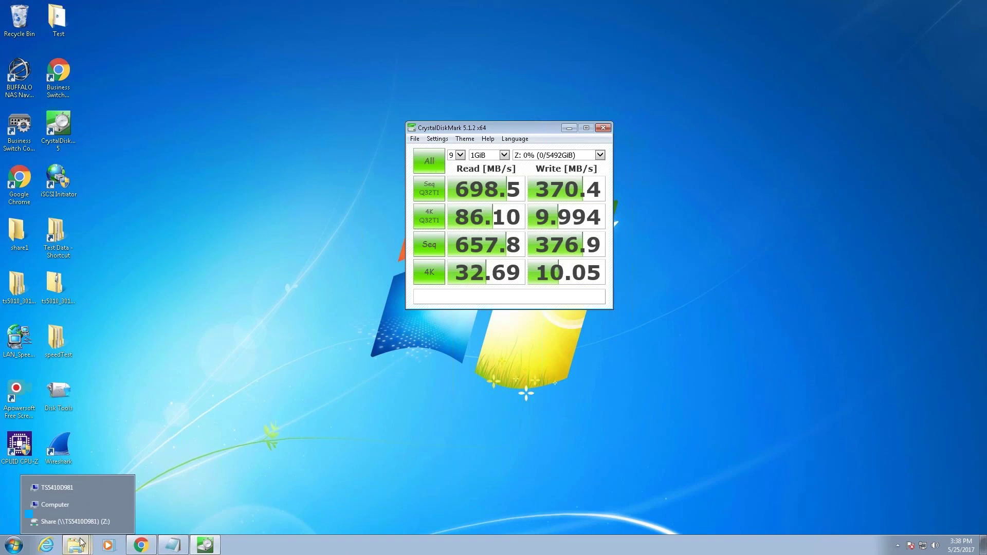
{"action": "left_click", "coordinate": [81, 523]}
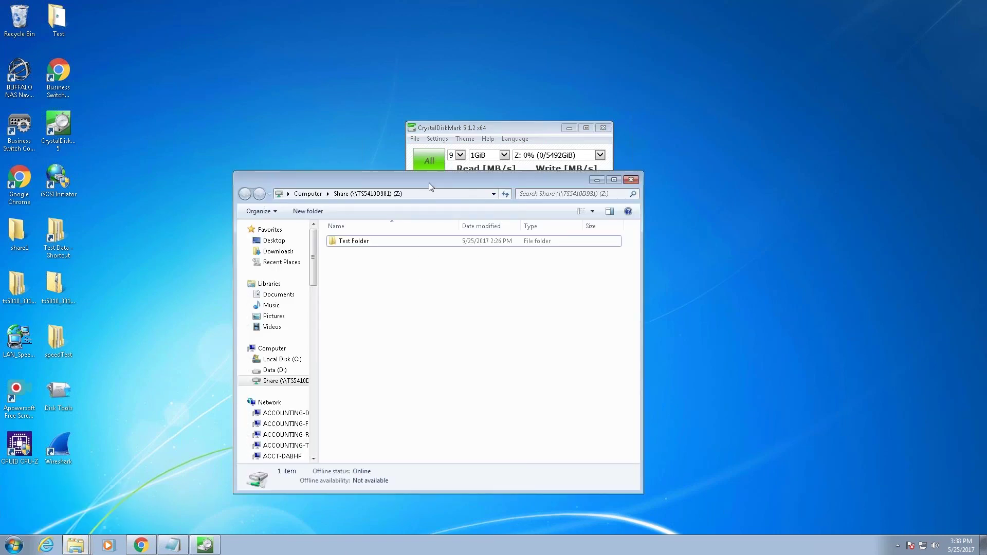
{"action": "left_click_drag", "start_coordinate": [434, 178], "coordinate": [474, 151]}
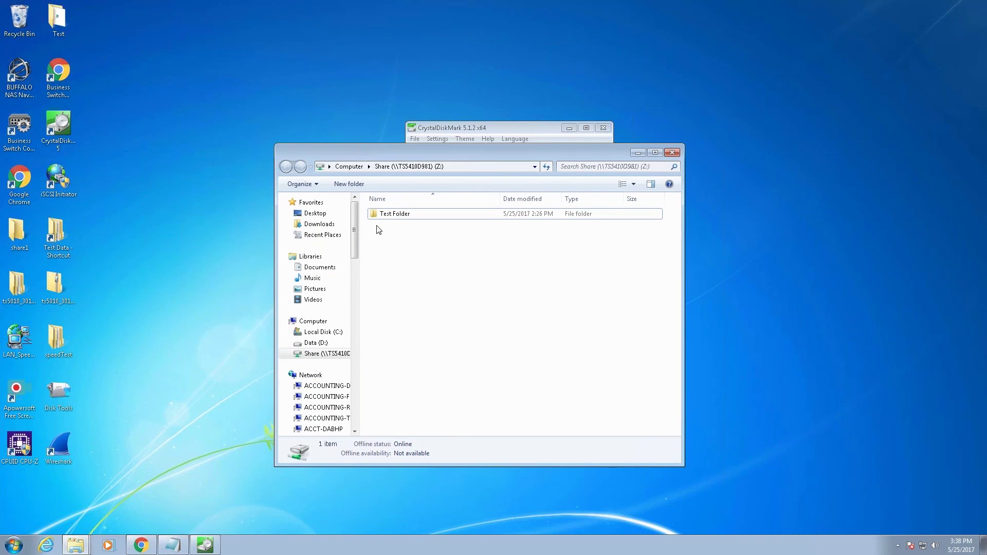
- Open the security permissions of Test Folder for editing
{"action": "right_click", "coordinate": [391, 213]}
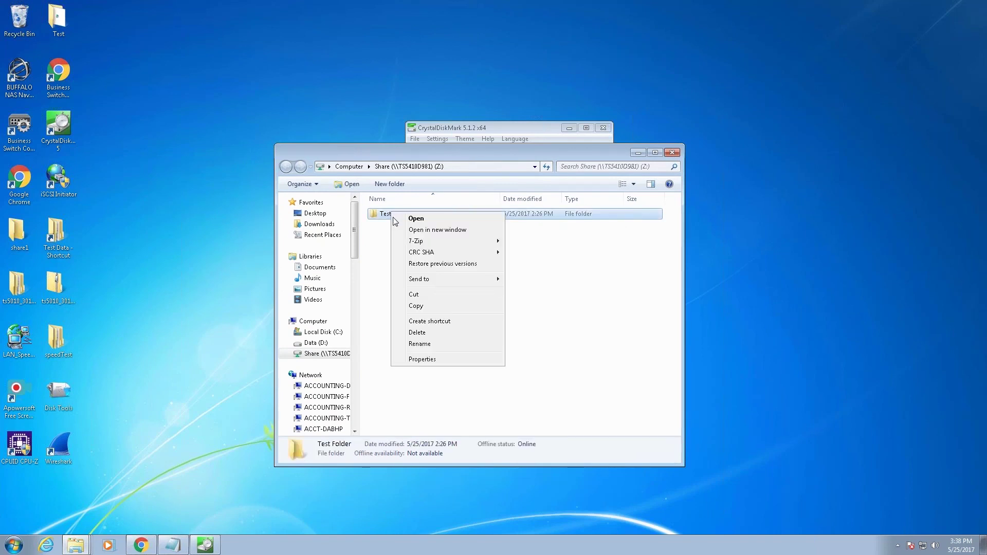
{"action": "left_click", "coordinate": [432, 359]}
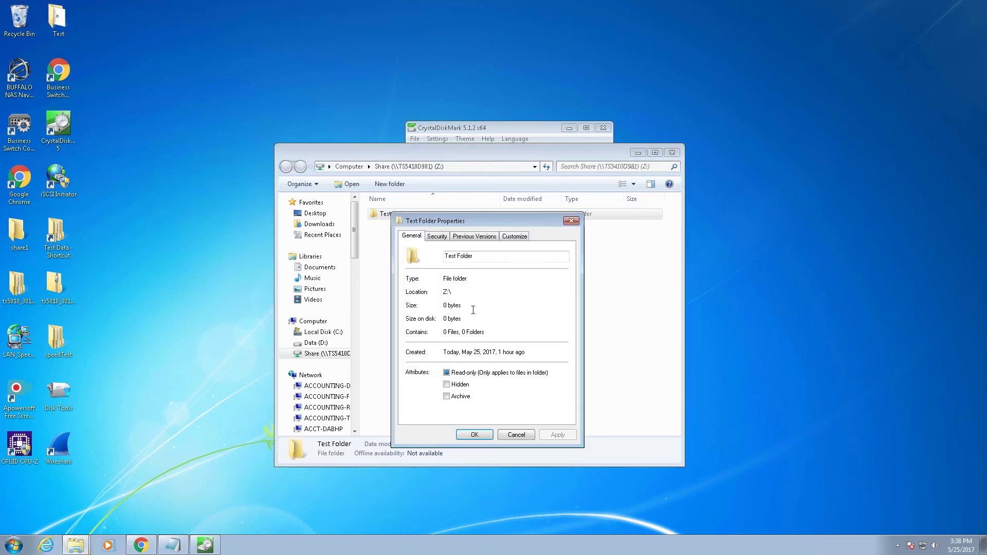
{"action": "left_click", "coordinate": [437, 236]}
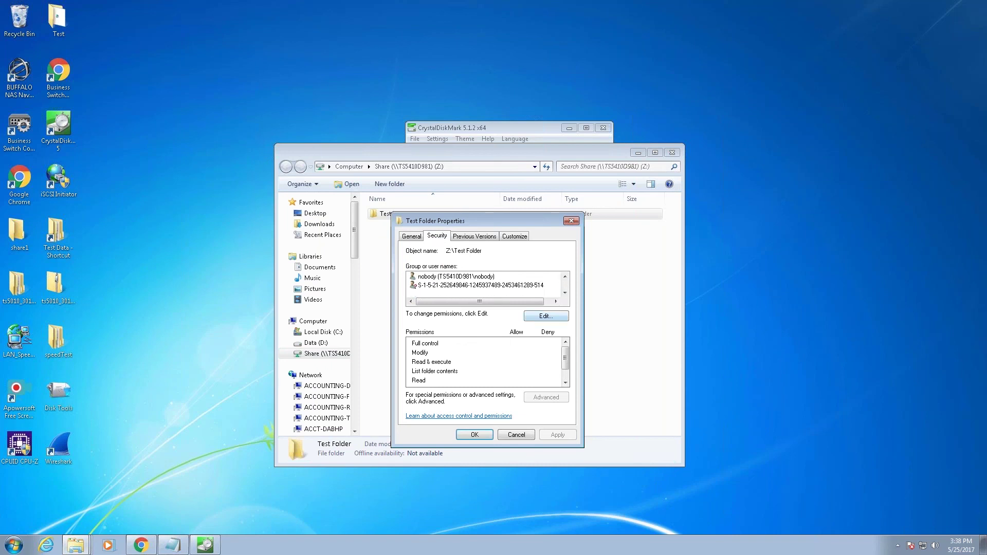
{"action": "left_click", "coordinate": [546, 316]}
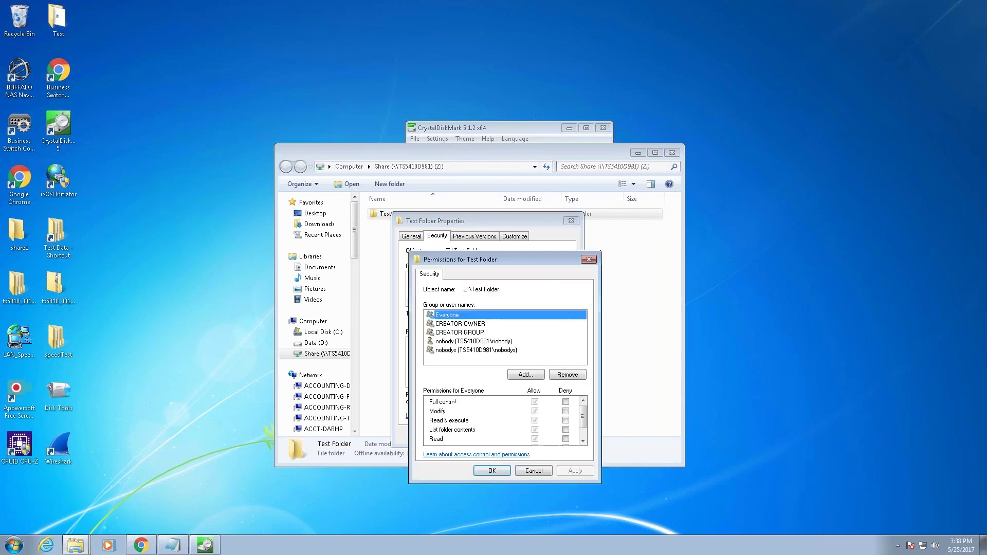
- Add the admin account from TS5410D981 to Test Folder's list of users and groups
{"action": "left_click", "coordinate": [528, 376]}
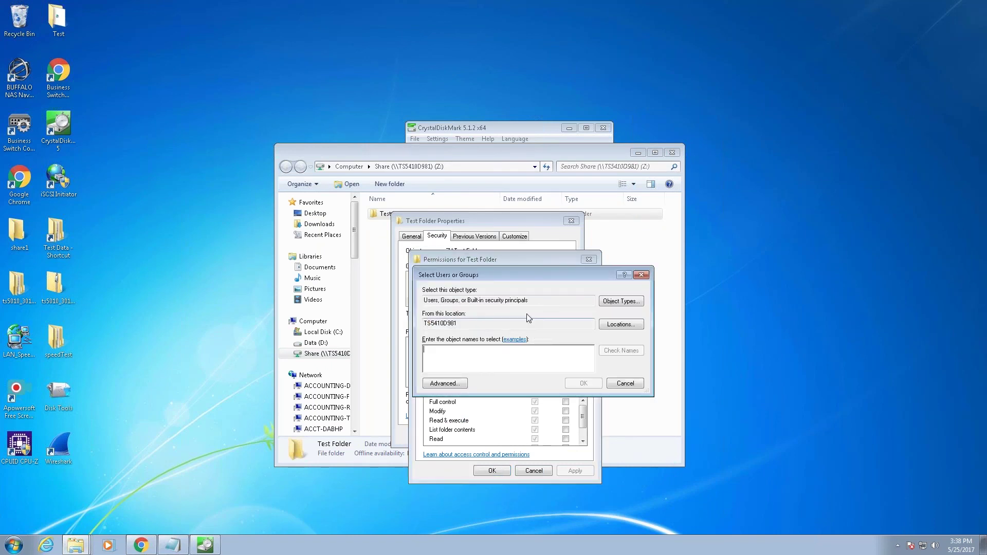
{"action": "left_click_drag", "start_coordinate": [455, 323], "coordinate": [409, 323]}
{"action": "left_click", "coordinate": [485, 363]}
{"action": "type", "text": "ad"}
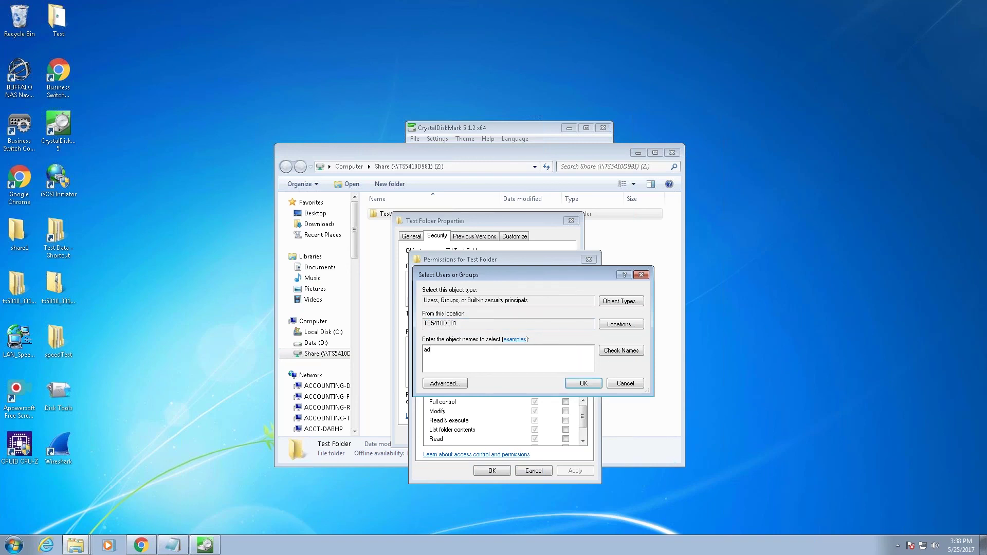
{"action": "type", "text": "m"}
{"action": "left_click", "coordinate": [619, 352]}
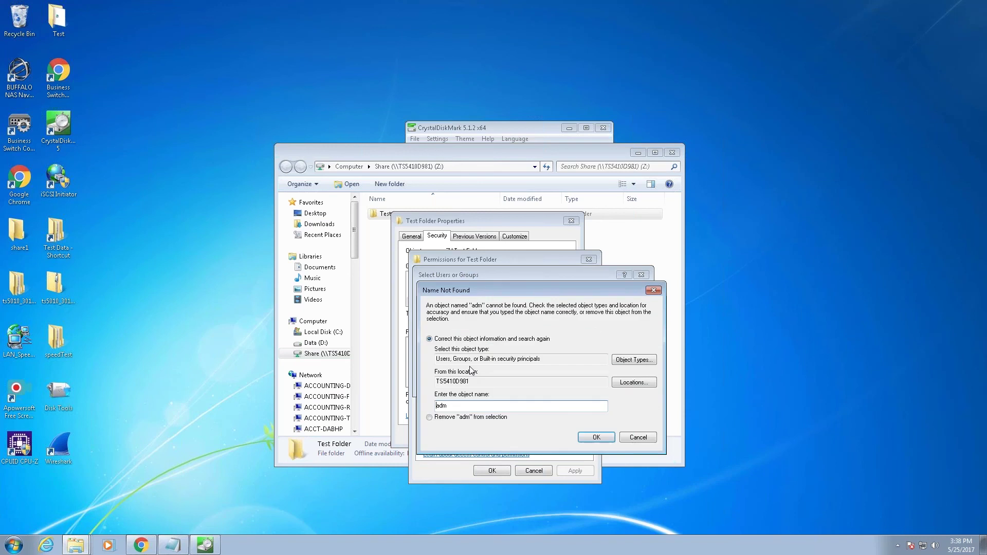
{"action": "left_click", "coordinate": [638, 438]}
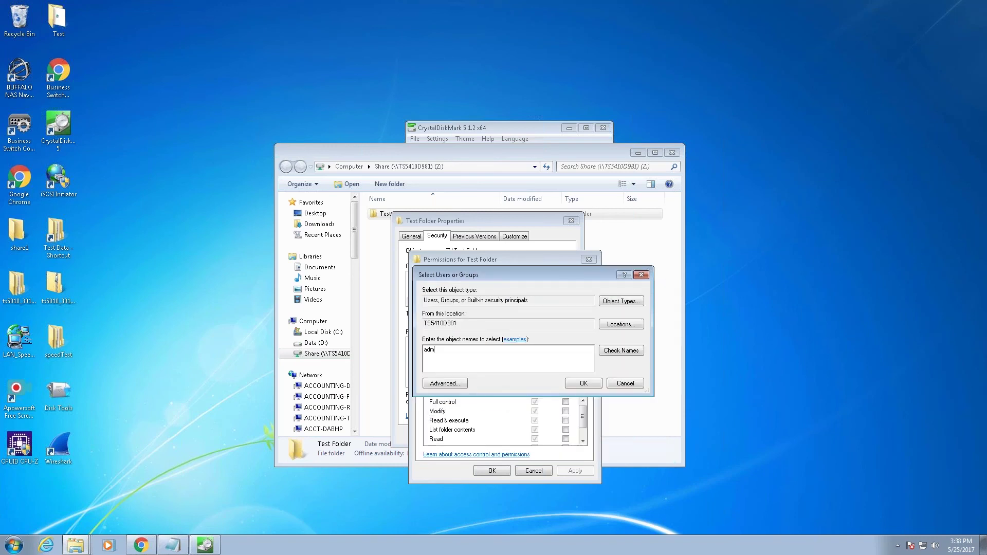
{"action": "type", "text": "in"}
{"action": "left_click", "coordinate": [617, 352]}
{"action": "left_click", "coordinate": [588, 383]}
- Allow the admin account Full control of Test Folder and apply the permissions
{"action": "left_click", "coordinate": [535, 419]}
{"action": "left_click", "coordinate": [535, 402]}
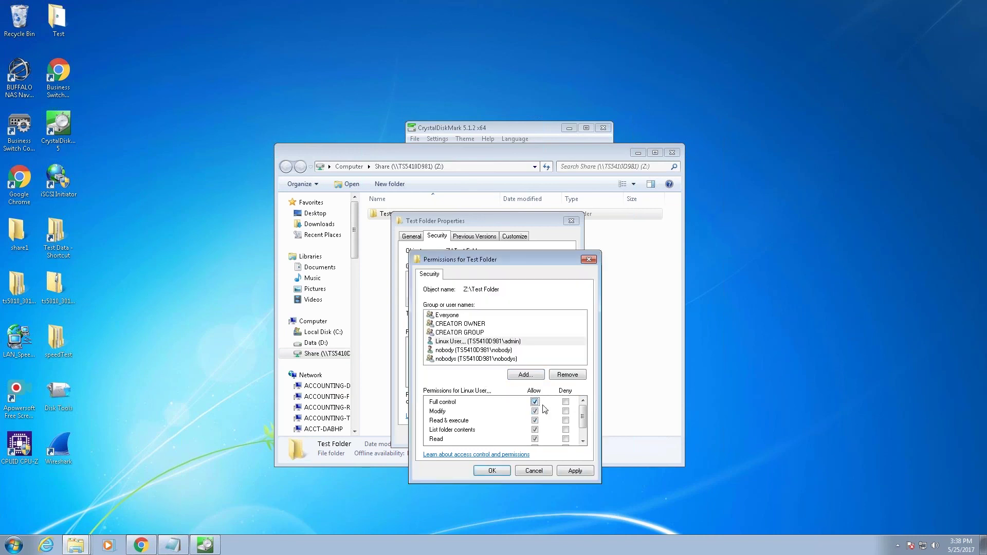
{"action": "left_click_drag", "start_coordinate": [584, 415], "coordinate": [585, 427]}
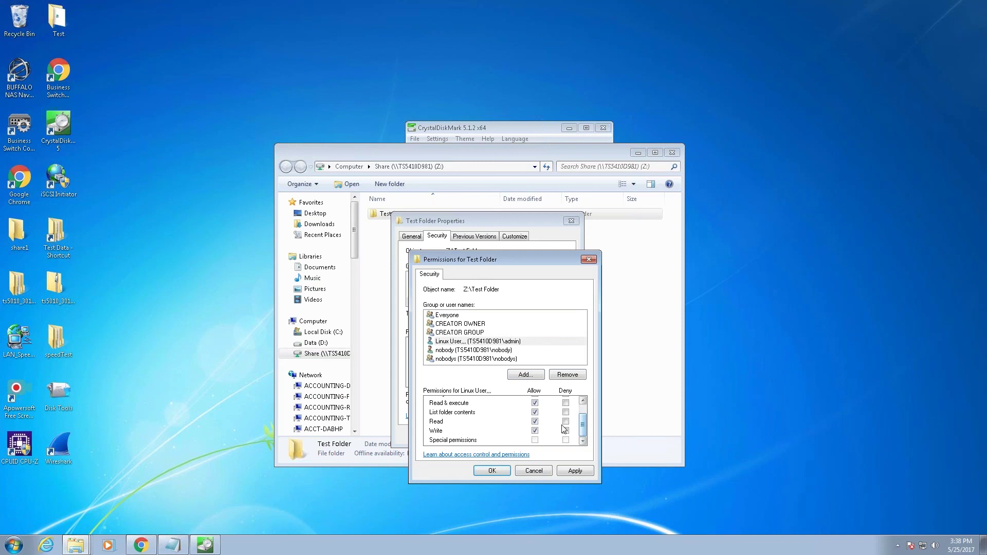
{"action": "left_click", "coordinate": [535, 432]}
{"action": "left_click", "coordinate": [535, 430]}
{"action": "scroll", "coordinate": [585, 415], "scroll_direction": "up", "scroll_amount": 1}
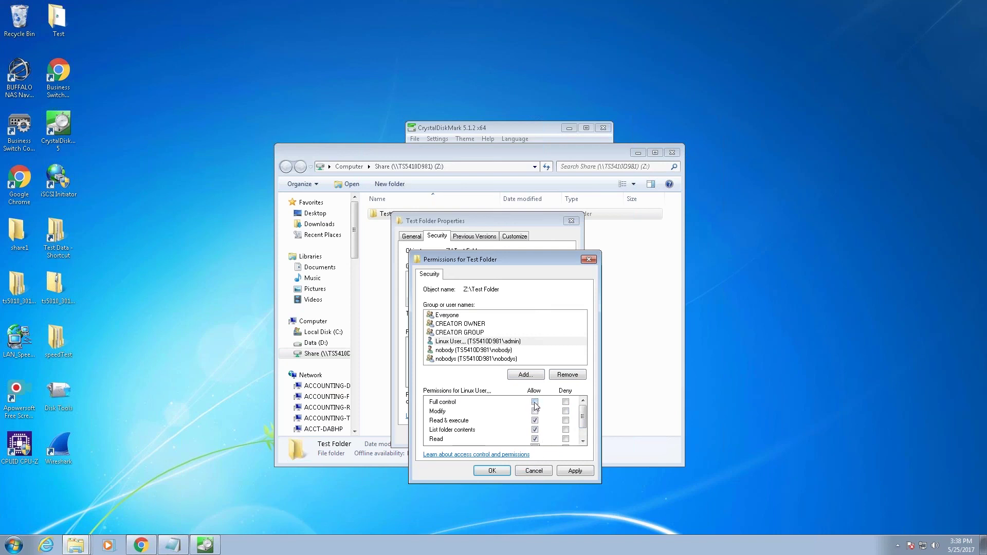
{"action": "left_click", "coordinate": [492, 471]}
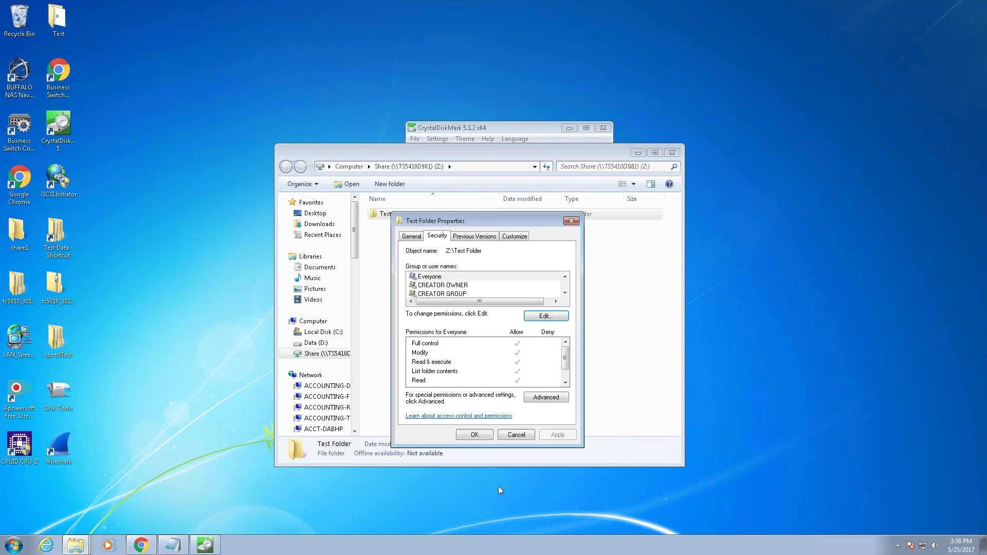
- Review the admin account's permissions in Test Folder's security properties and close the dialog
{"action": "left_click", "coordinate": [564, 292]}
{"action": "left_click", "coordinate": [564, 292]}
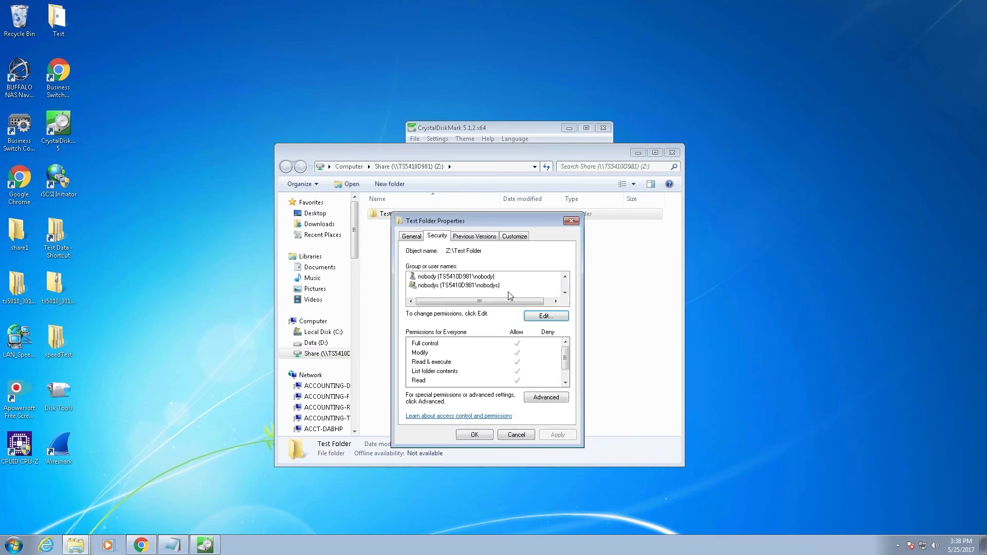
{"action": "left_click", "coordinate": [564, 278]}
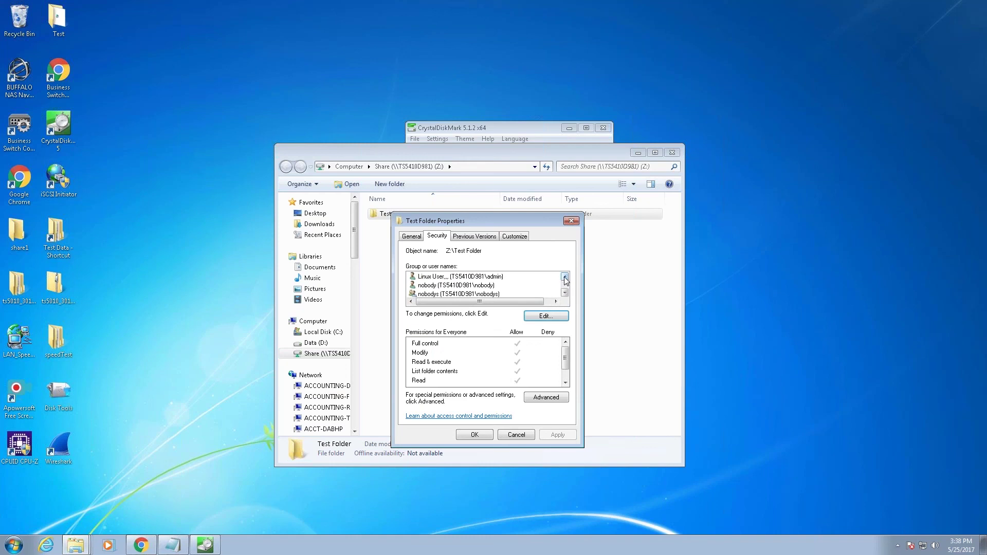
{"action": "left_click", "coordinate": [511, 281]}
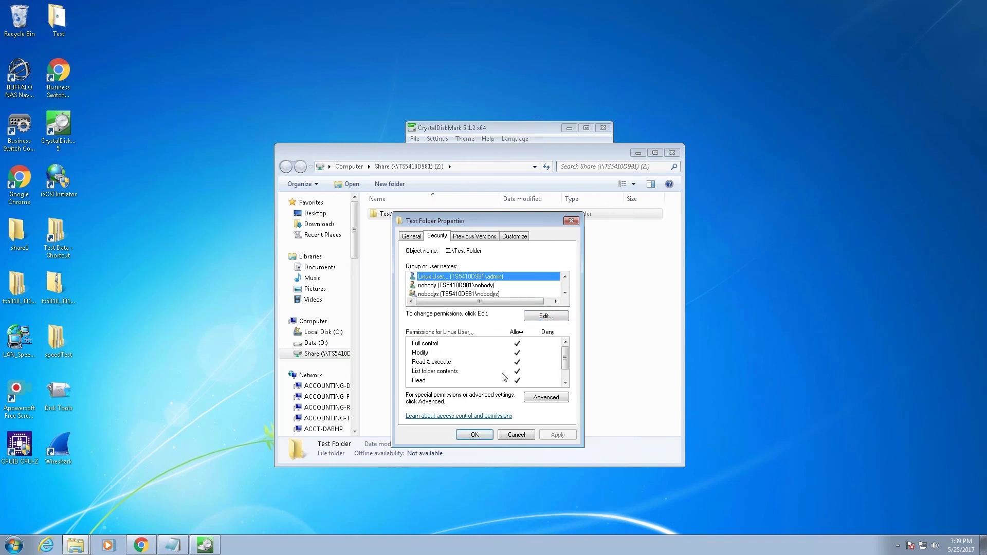
{"action": "left_click", "coordinate": [489, 436]}
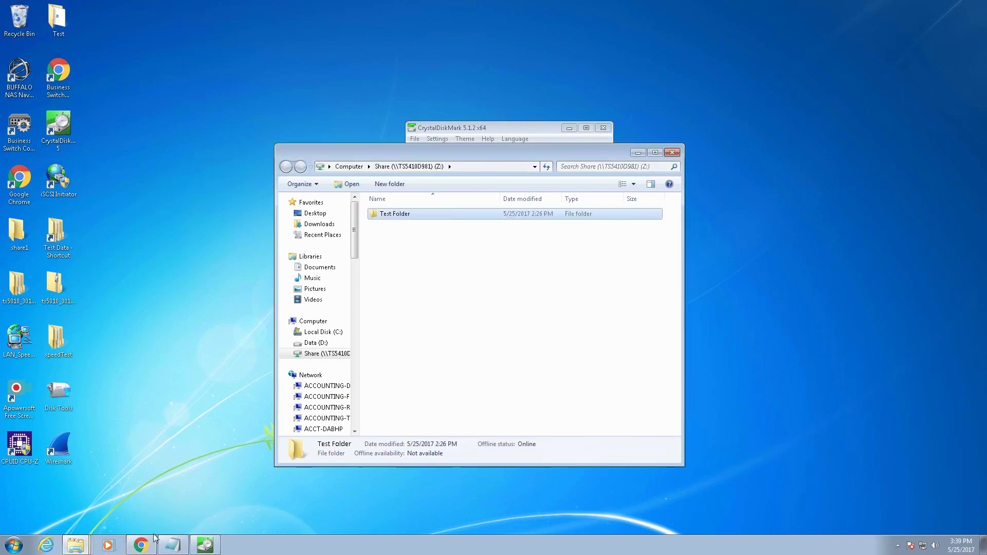
- Switch to the TeraStation settings in Chrome and start adding a Cloud Storage service under Web Services
{"action": "left_click", "coordinate": [140, 545]}
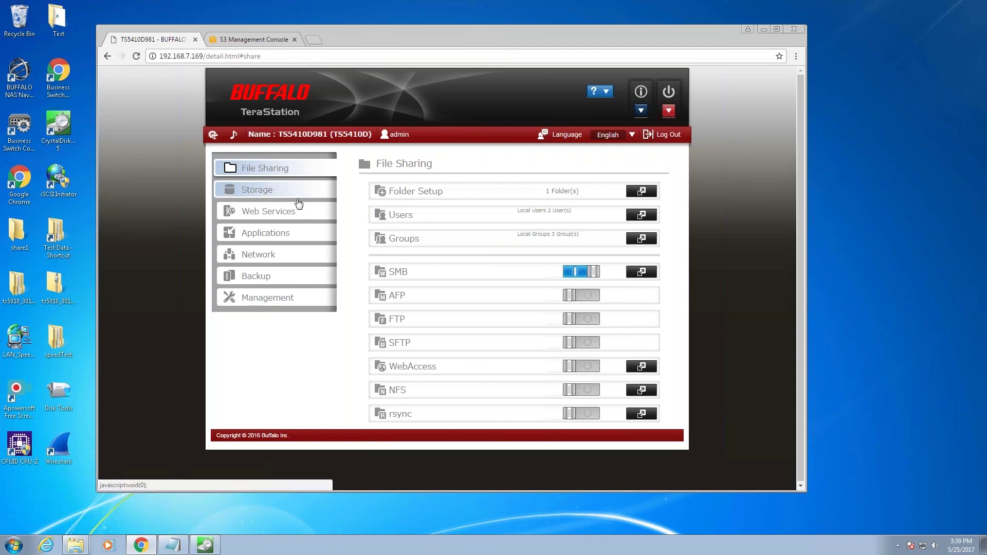
{"action": "left_click", "coordinate": [285, 211]}
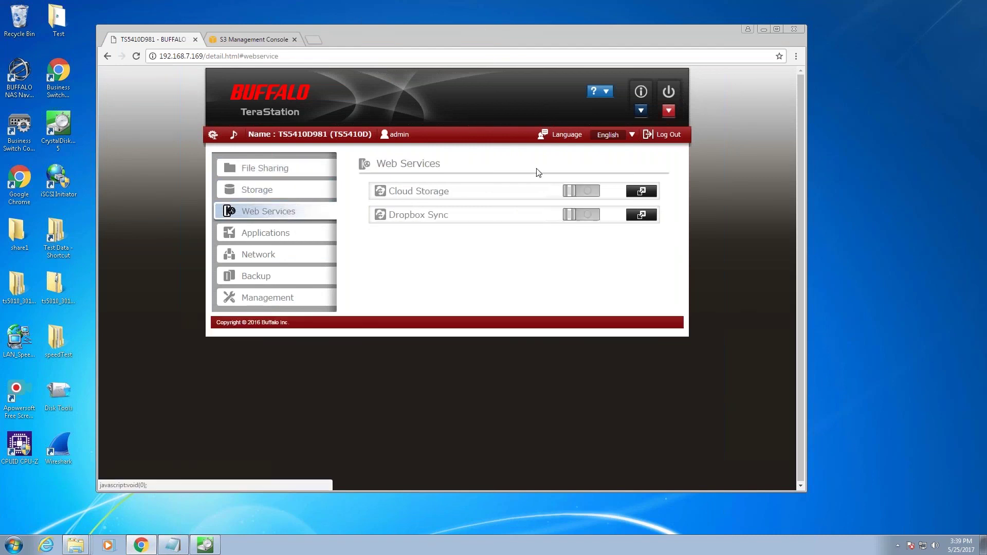
{"action": "left_click", "coordinate": [642, 192]}
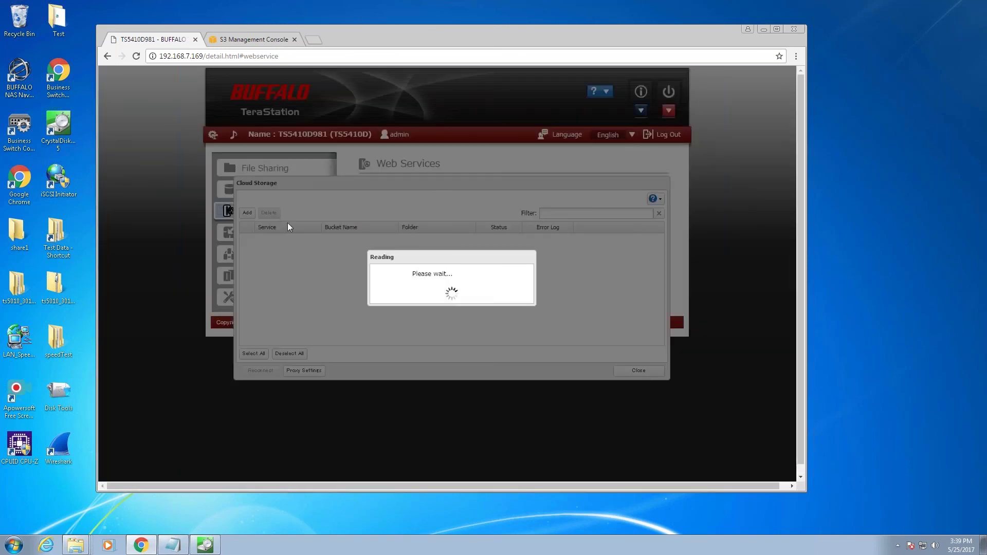
{"action": "left_click", "coordinate": [247, 212]}
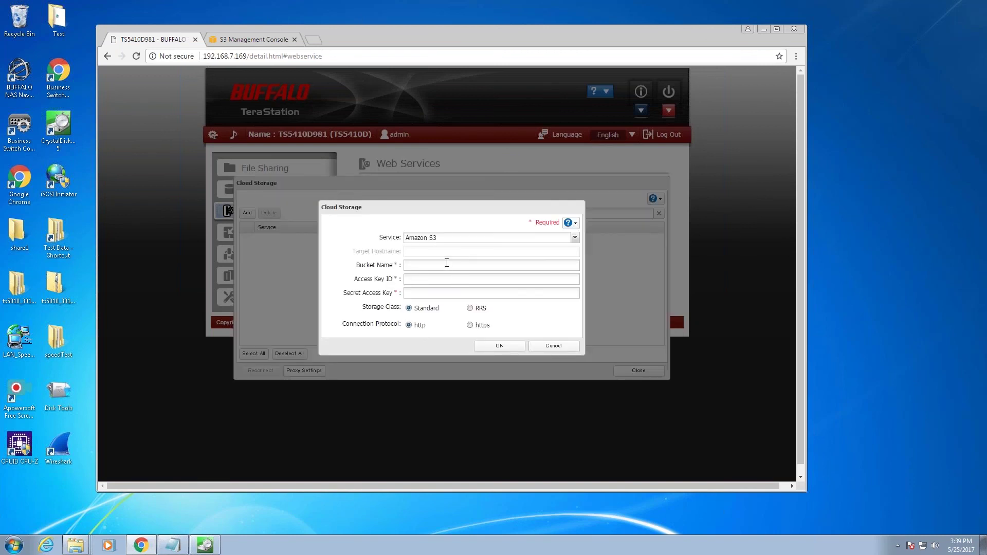
- Check the bucket name in the S3 Management Console and enter buffalos3test as the Cloud Storage bucket name
{"action": "left_click", "coordinate": [243, 40]}
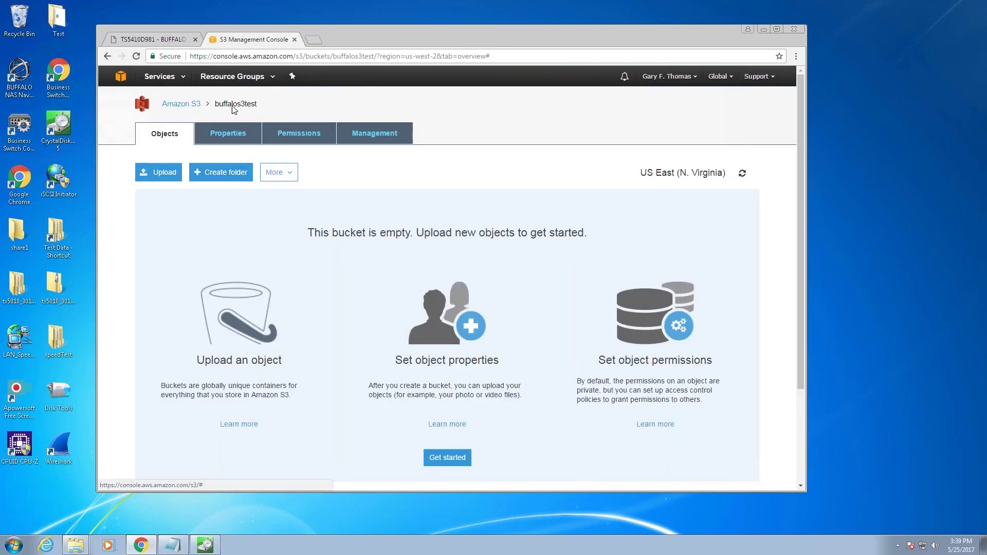
{"action": "left_click", "coordinate": [177, 43]}
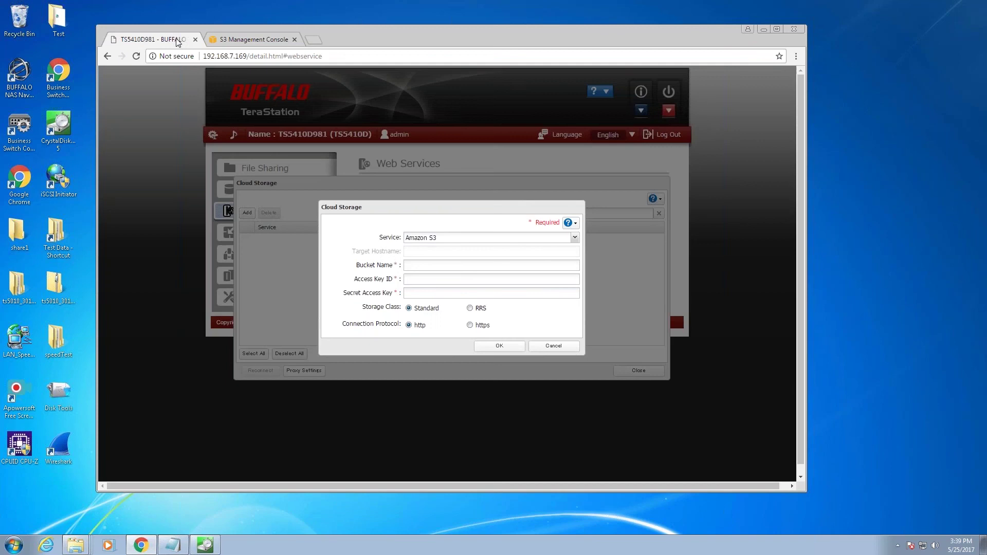
{"action": "left_click", "coordinate": [458, 265]}
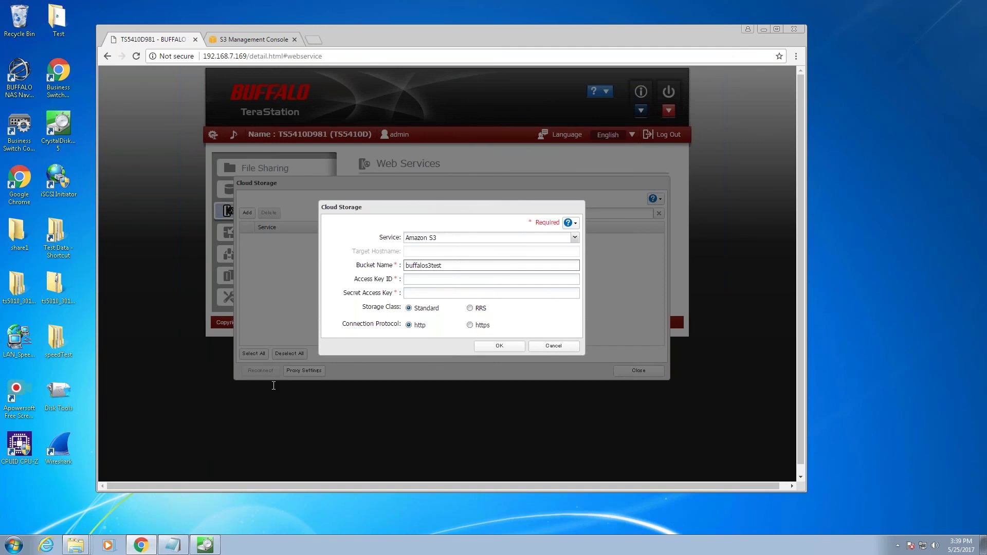
- Copy the access key ID from the credentials file in Notepad and paste it into the Cloud Storage Access Key ID field
{"action": "left_click", "coordinate": [173, 545]}
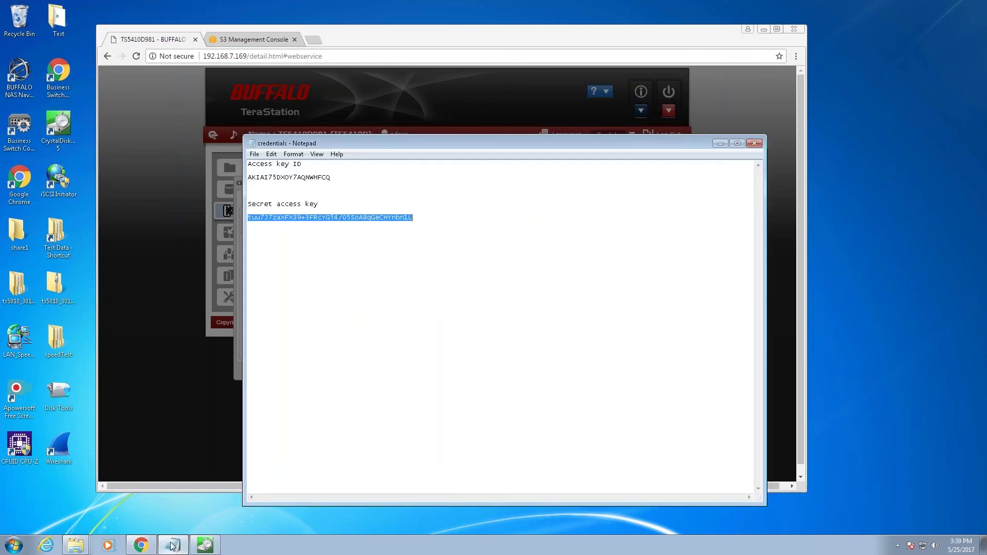
{"action": "left_click", "coordinate": [287, 172]}
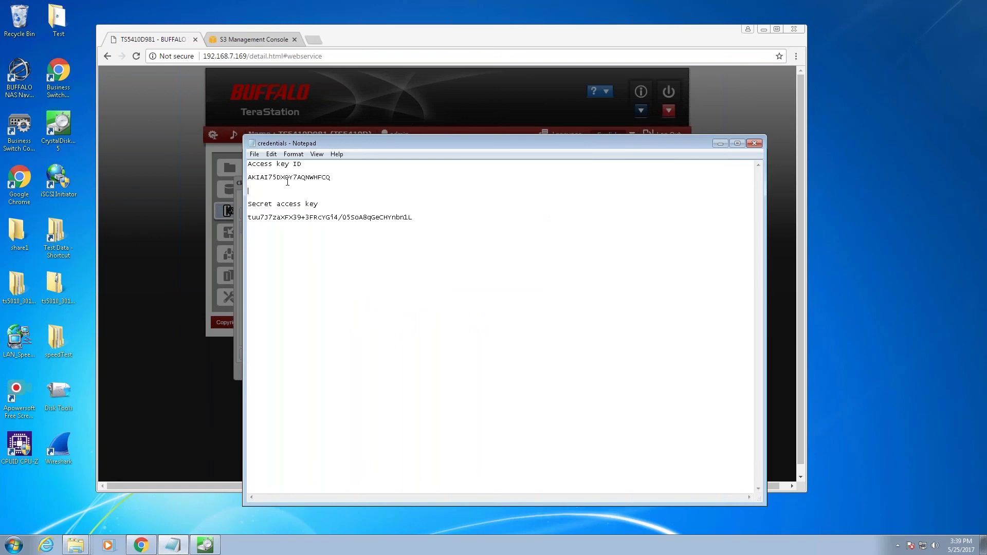
{"action": "double_click", "coordinate": [287, 177]}
{"action": "right_click", "coordinate": [286, 178]}
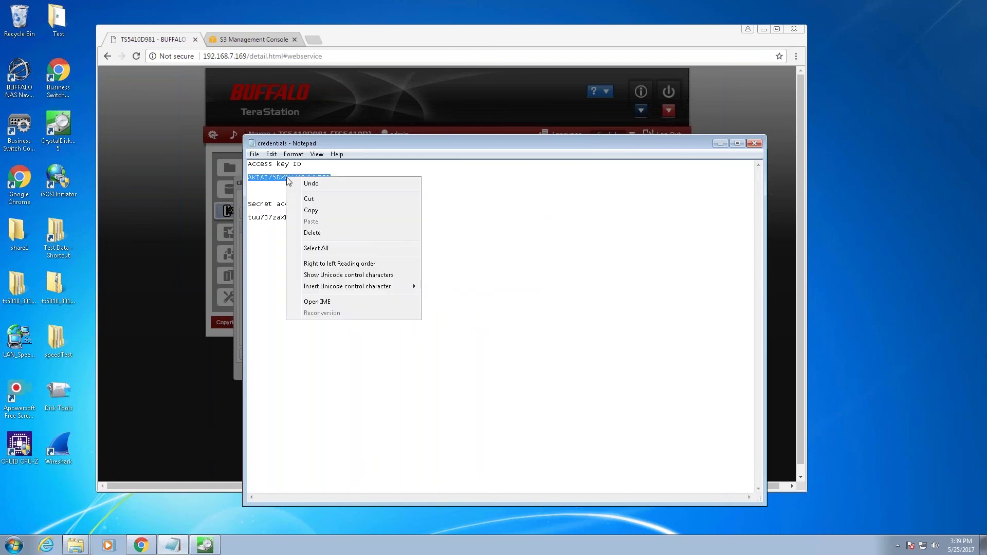
{"action": "left_click", "coordinate": [309, 211]}
{"action": "left_click", "coordinate": [172, 206]}
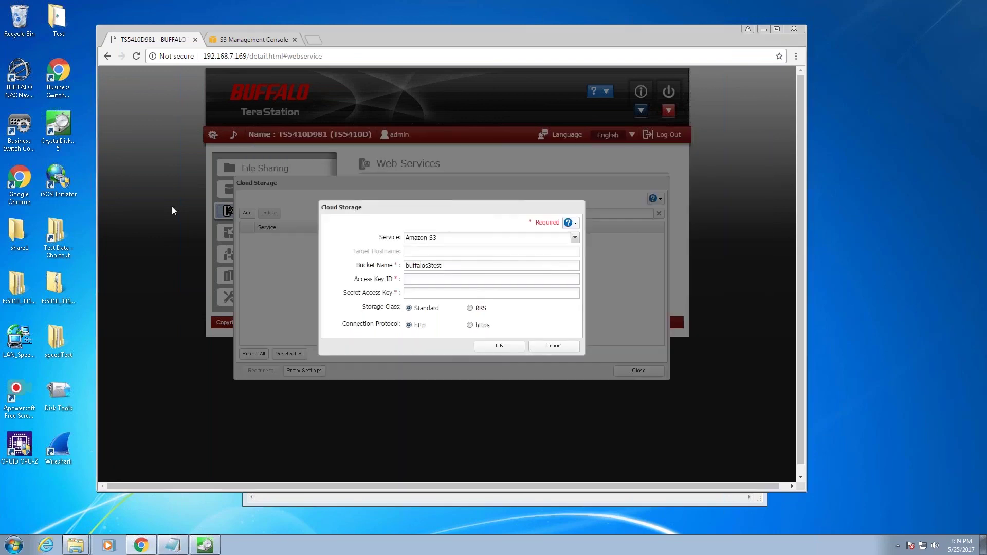
{"action": "right_click", "coordinate": [409, 277]}
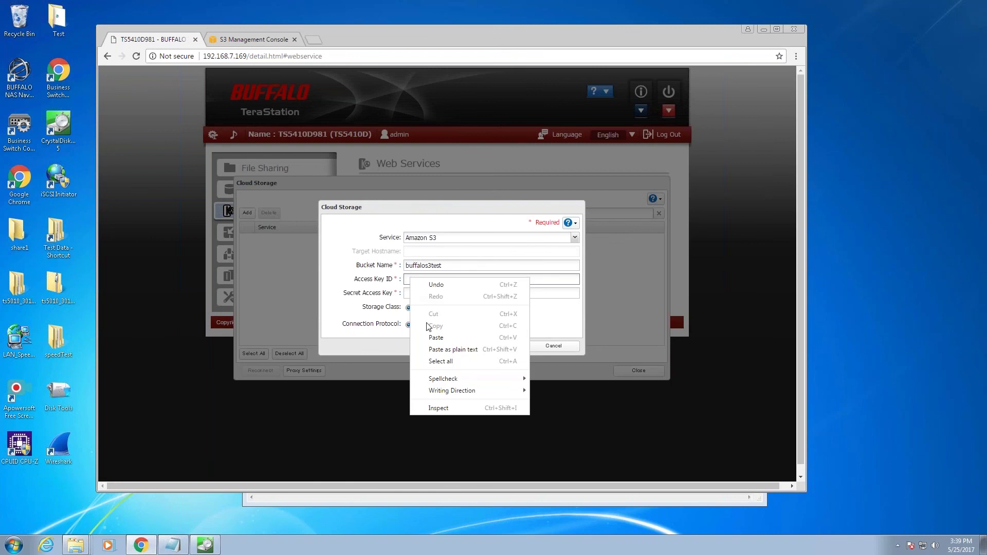
{"action": "left_click", "coordinate": [436, 337]}
{"action": "key", "text": "Tab"}
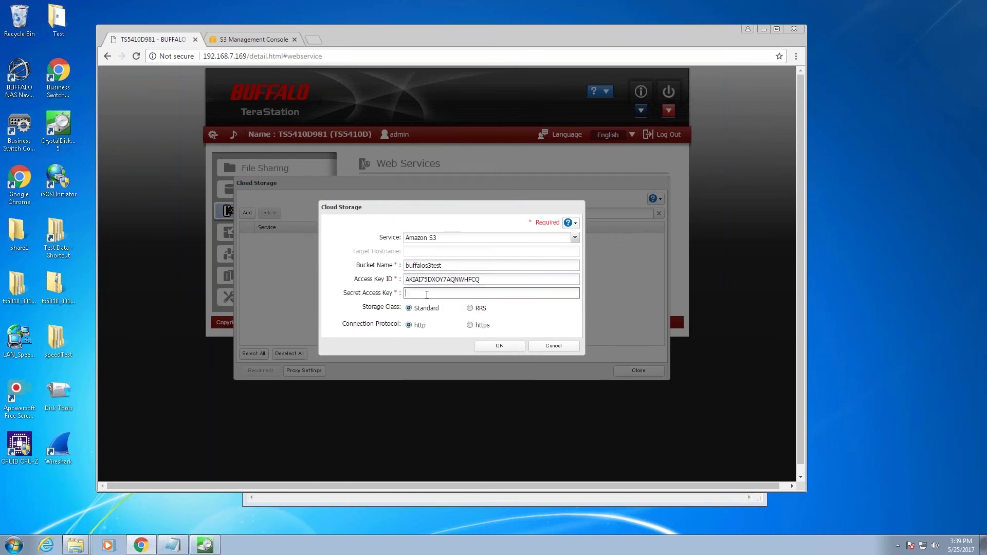
- Copy the secret access key from the credentials file into the Secret Access Key field and submit the Cloud Storage settings
{"action": "left_click", "coordinate": [173, 545]}
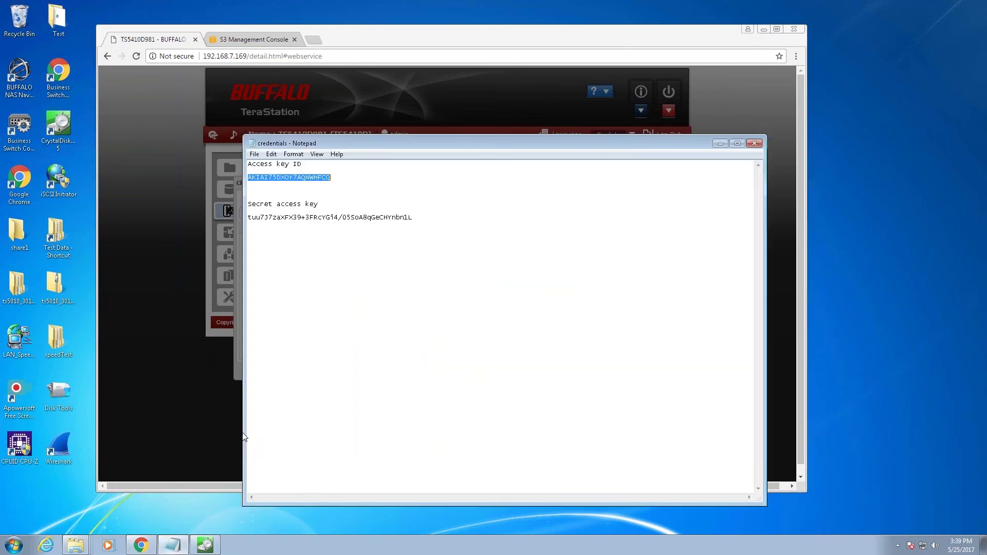
{"action": "double_click", "coordinate": [357, 218]}
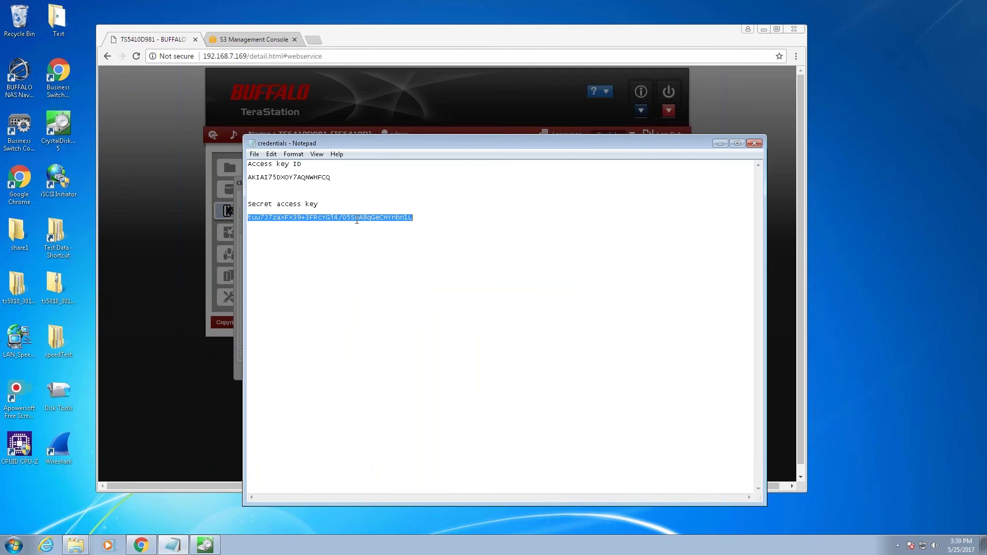
{"action": "right_click", "coordinate": [357, 220]}
{"action": "left_click", "coordinate": [378, 254]}
{"action": "left_click", "coordinate": [116, 240]}
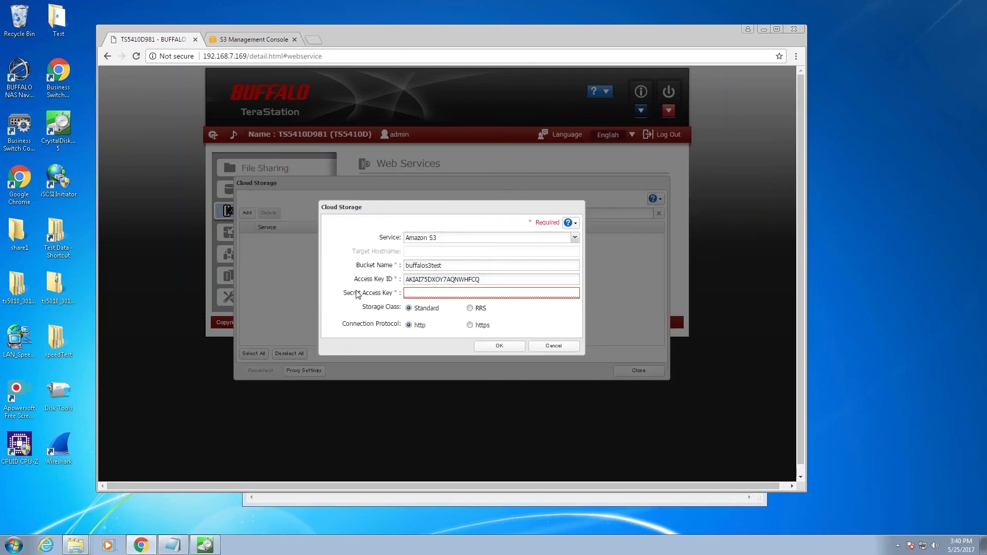
{"action": "right_click", "coordinate": [414, 293]}
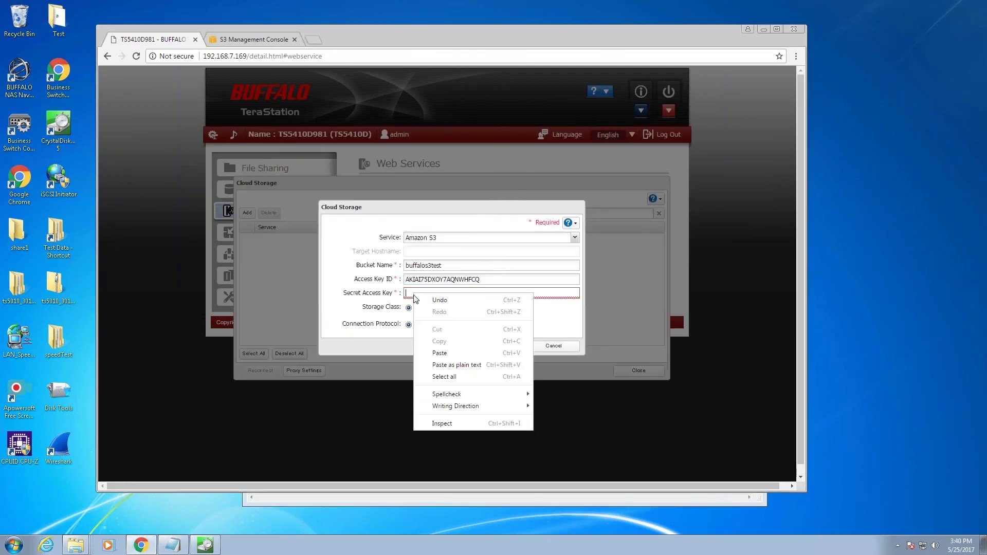
{"action": "left_click", "coordinate": [436, 350]}
{"action": "left_click", "coordinate": [499, 346]}
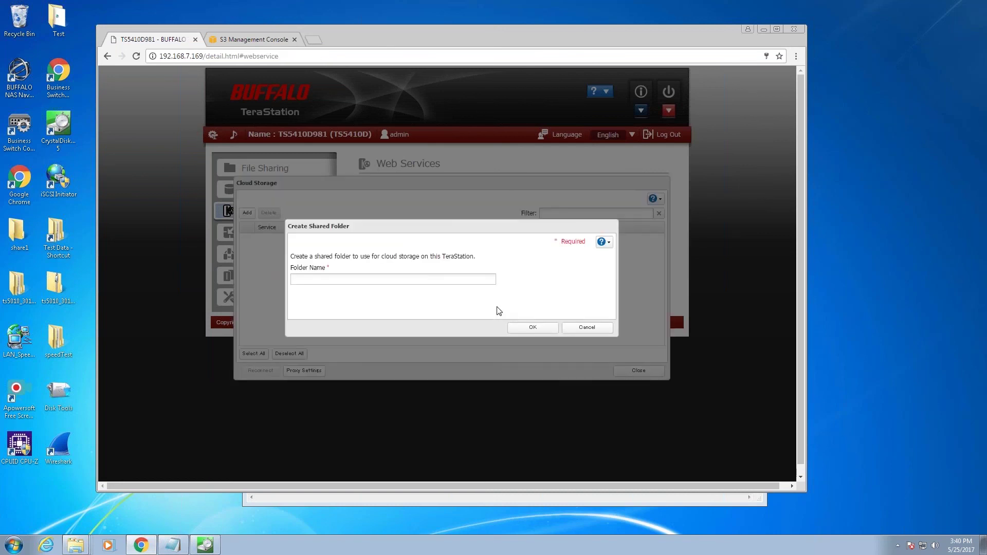
- Create the cloud storage shared folder s3test with its Recycle Bin disabled and close the Cloud Storage window
{"action": "left_click", "coordinate": [482, 283]}
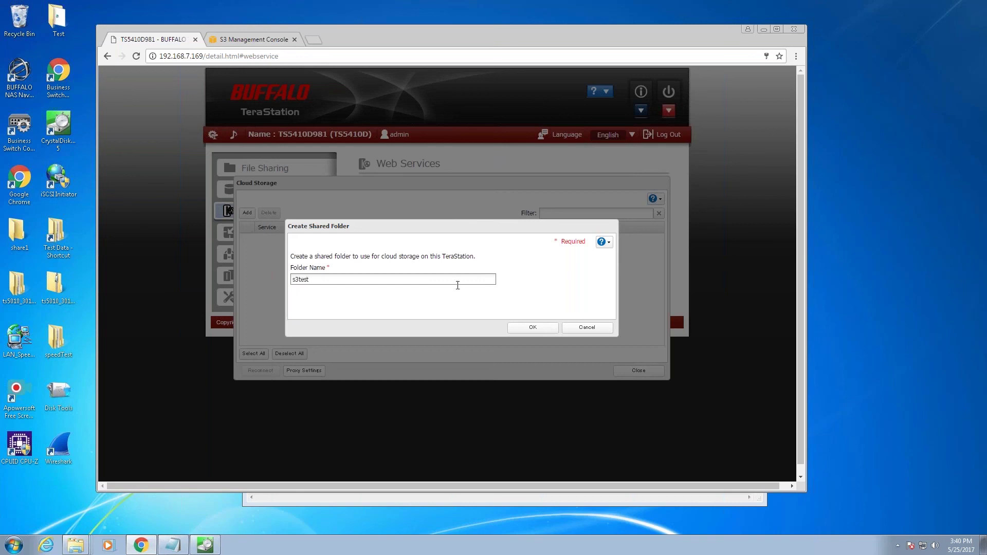
{"action": "left_click", "coordinate": [514, 329]}
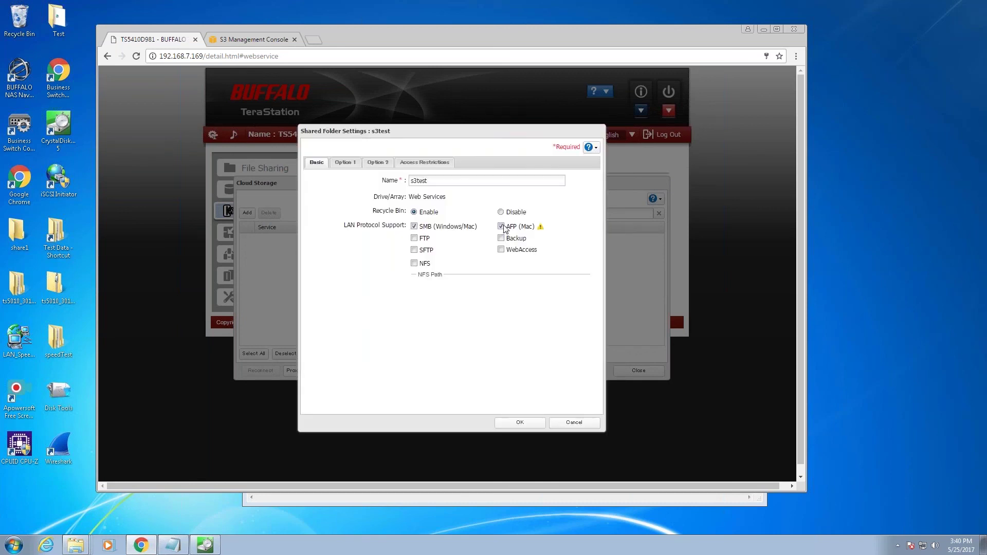
{"action": "left_click", "coordinate": [501, 213]}
{"action": "left_click", "coordinate": [520, 424]}
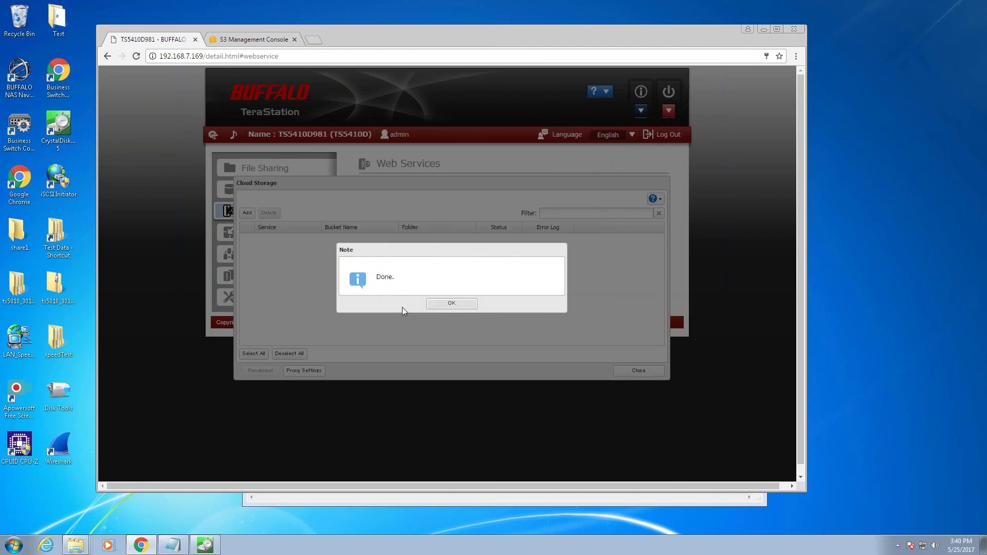
{"action": "left_click", "coordinate": [457, 308]}
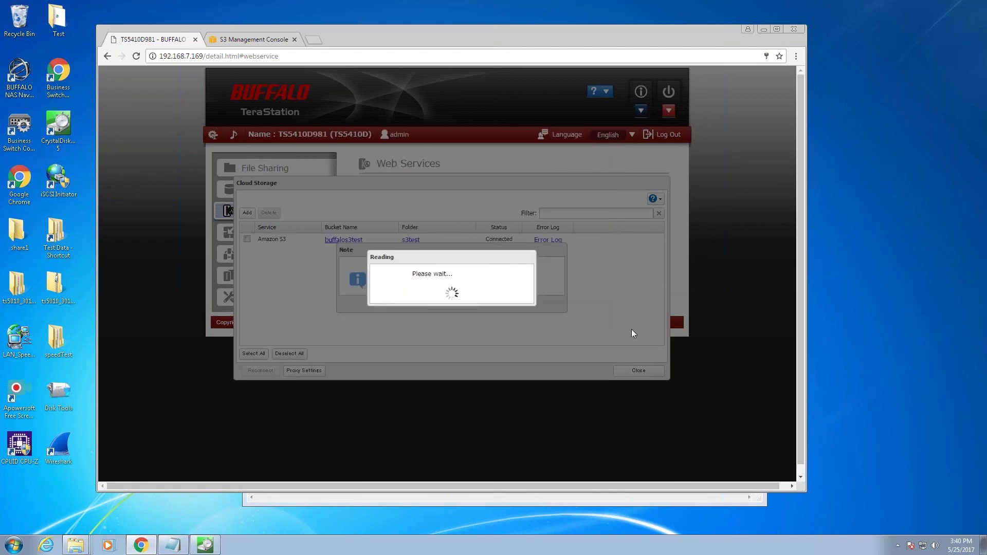
{"action": "left_click", "coordinate": [639, 370]}
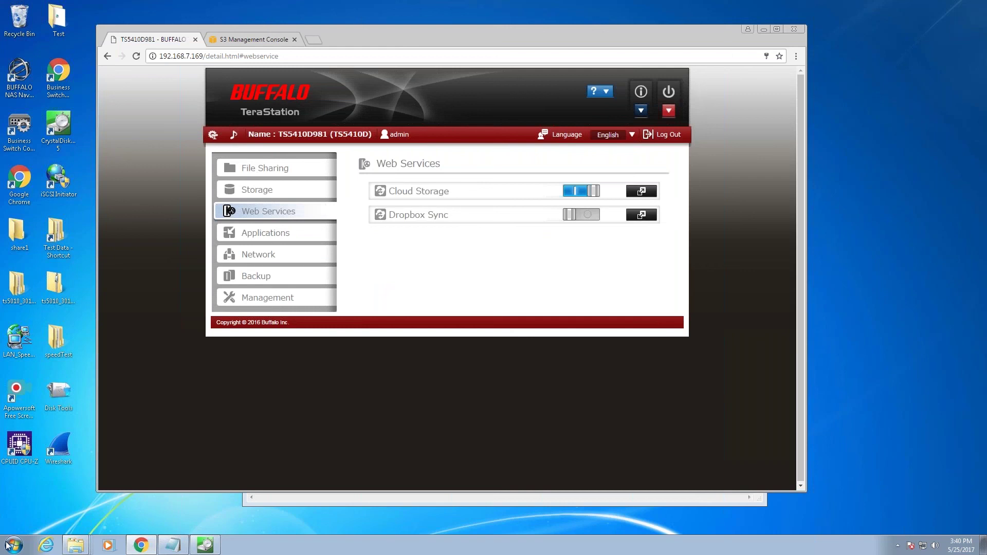
- Open the s3test share on TS5410D981 in Windows Explorer and copy the desktop folder ts5010_3010_220en into it
{"action": "right_click", "coordinate": [75, 545]}
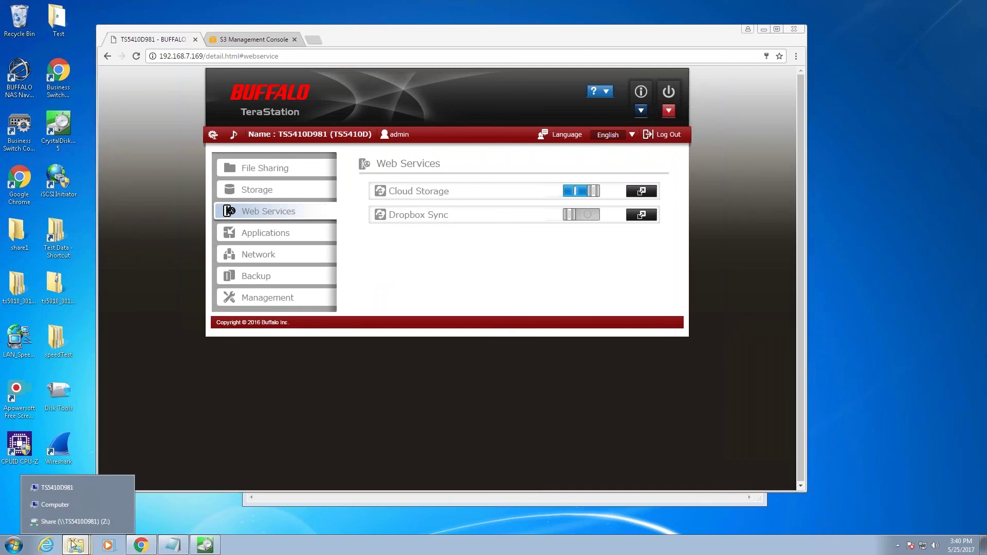
{"action": "left_click", "coordinate": [68, 489]}
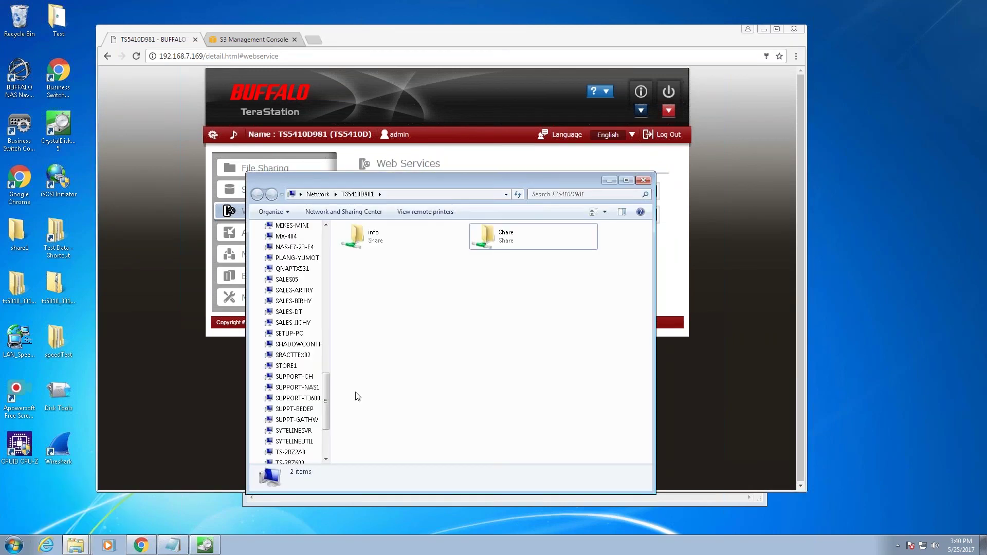
{"action": "left_click", "coordinate": [518, 195]}
{"action": "double_click", "coordinate": [509, 239]}
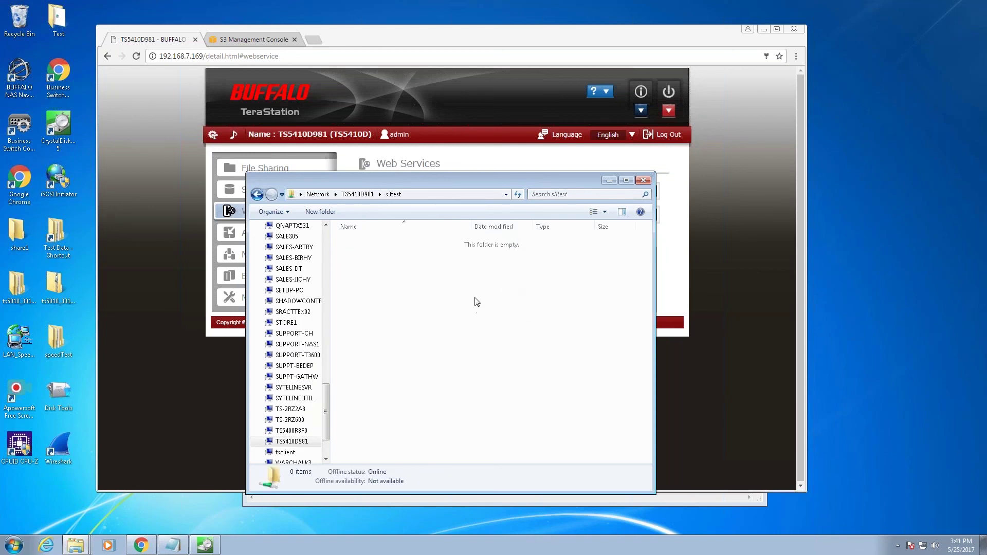
{"action": "left_click", "coordinate": [33, 285]}
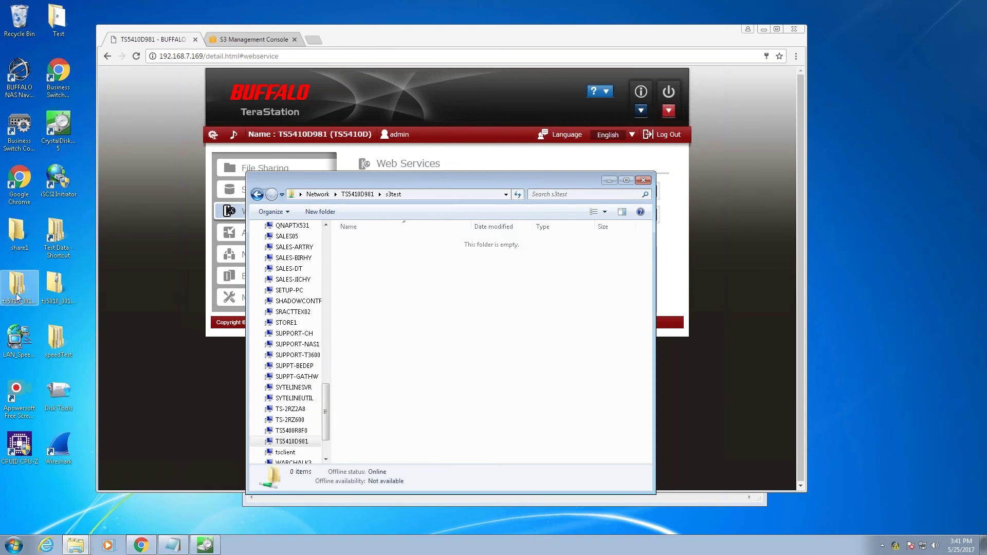
{"action": "left_click_drag", "start_coordinate": [193, 313], "coordinate": [419, 309]}
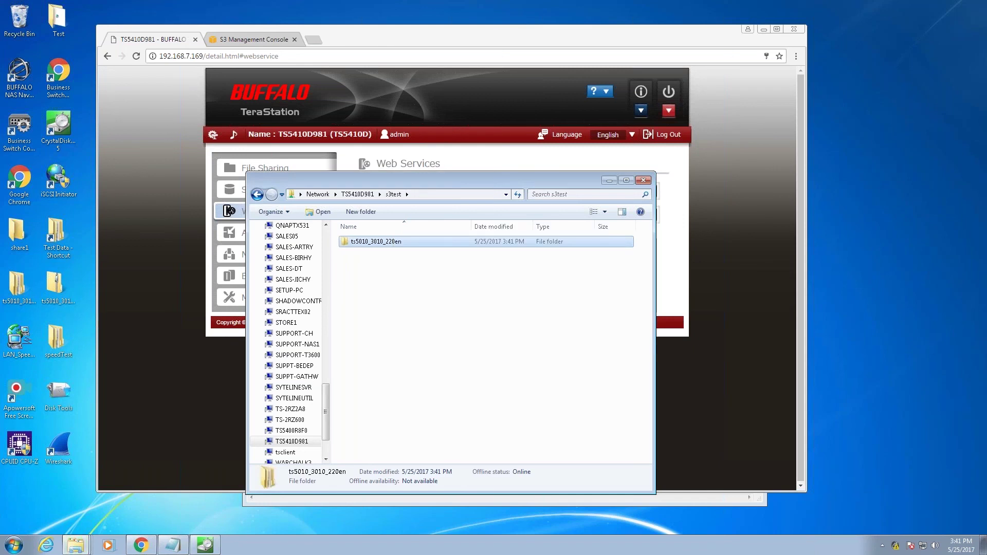
{"action": "left_click", "coordinate": [398, 289]}
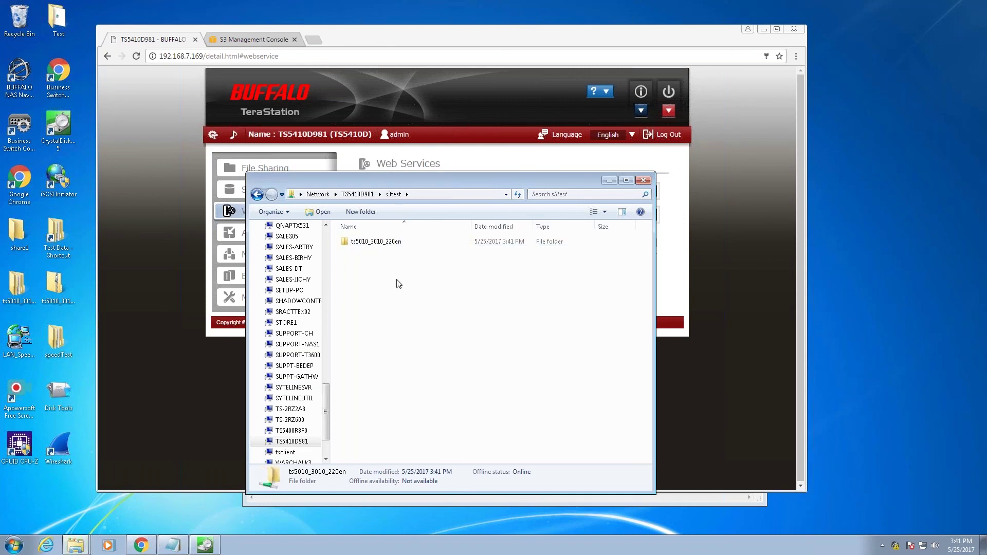
- Refresh the buffalos3test bucket in the S3 Management Console and inspect the contents of ts5010_3010_220en down to its files
{"action": "left_click", "coordinate": [245, 40]}
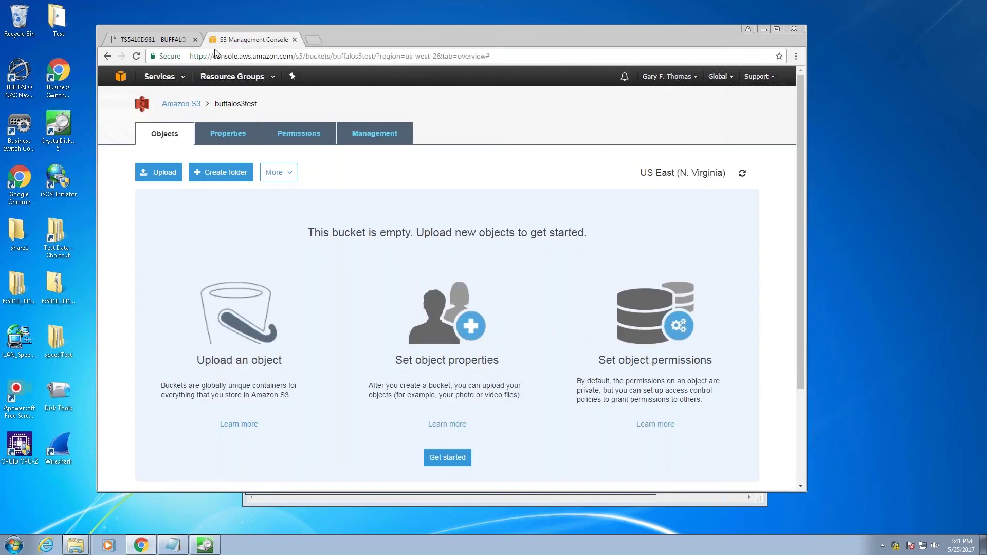
{"action": "left_click", "coordinate": [137, 57]}
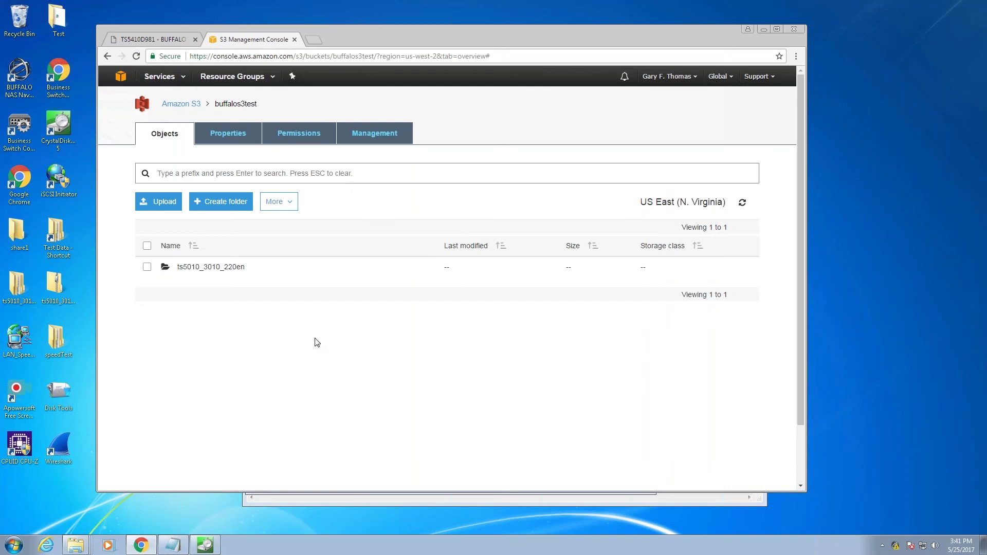
{"action": "left_click", "coordinate": [219, 268]}
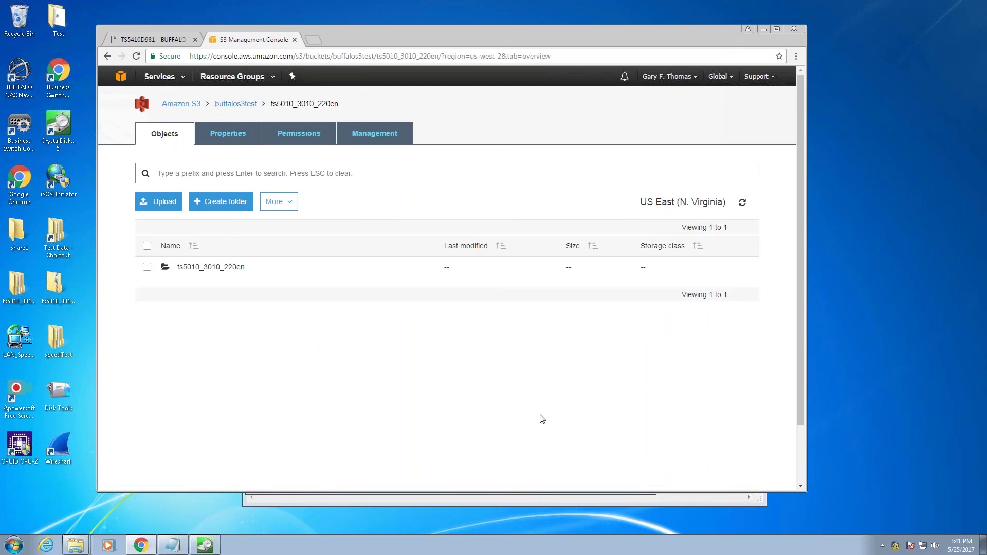
{"action": "left_click", "coordinate": [199, 267]}
{"action": "left_click", "coordinate": [195, 288]}
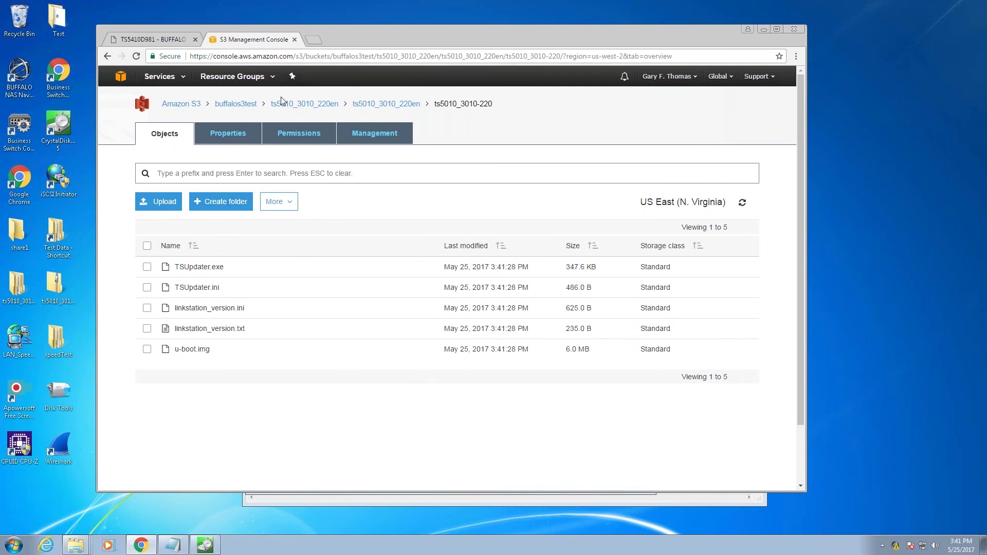
{"action": "left_click", "coordinate": [236, 104]}
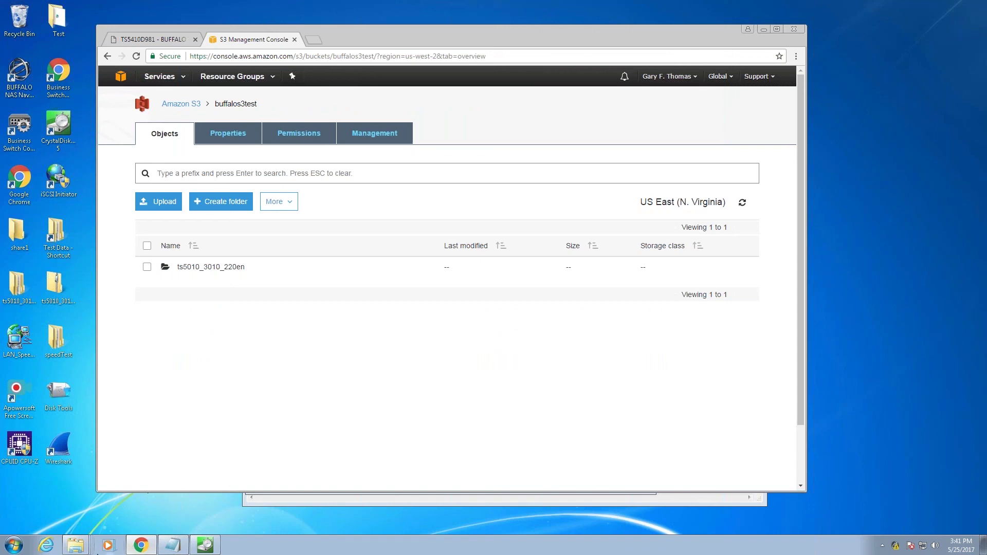
{"action": "mouse_move", "coordinate": [78, 547]}
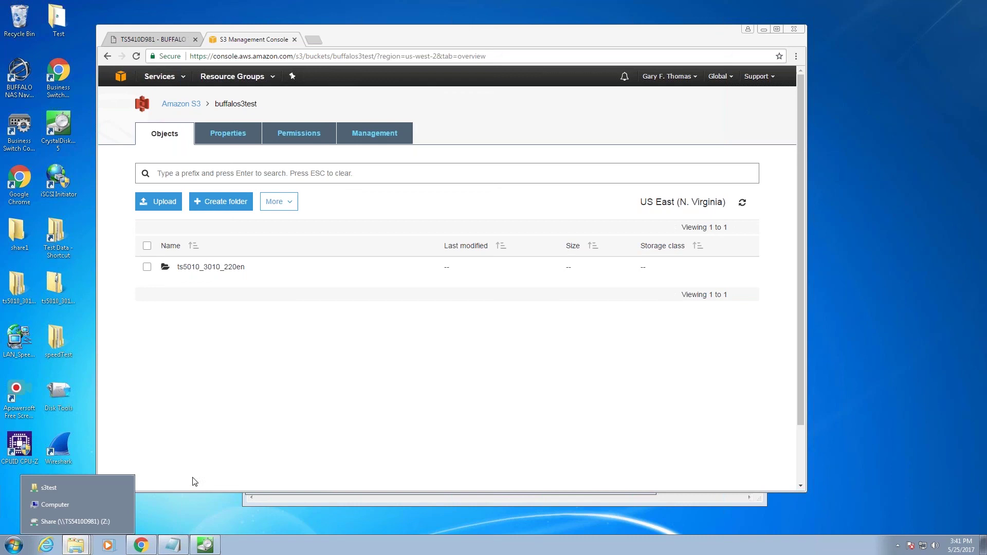
{"action": "left_click", "coordinate": [205, 545]}
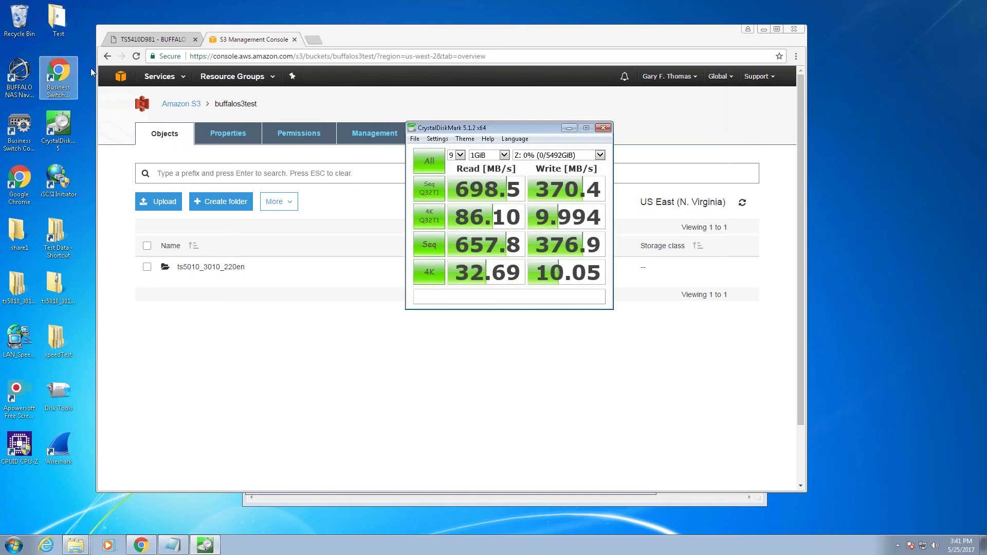
- Enable Dropbox Sync in the TeraStation Web Services to view its configuration, and turn the service off again
{"action": "left_click", "coordinate": [137, 38]}
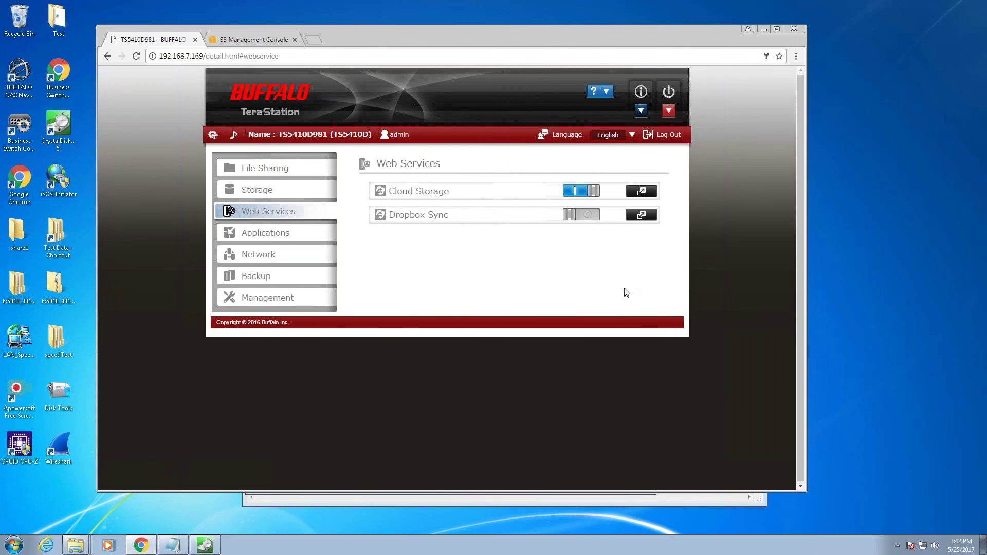
{"action": "left_click", "coordinate": [641, 217]}
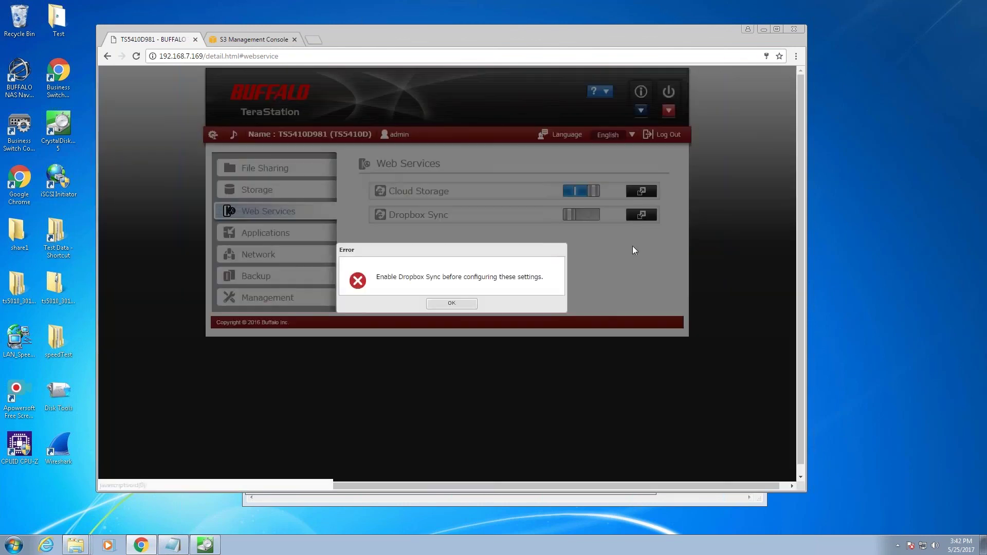
{"action": "left_click", "coordinate": [450, 306]}
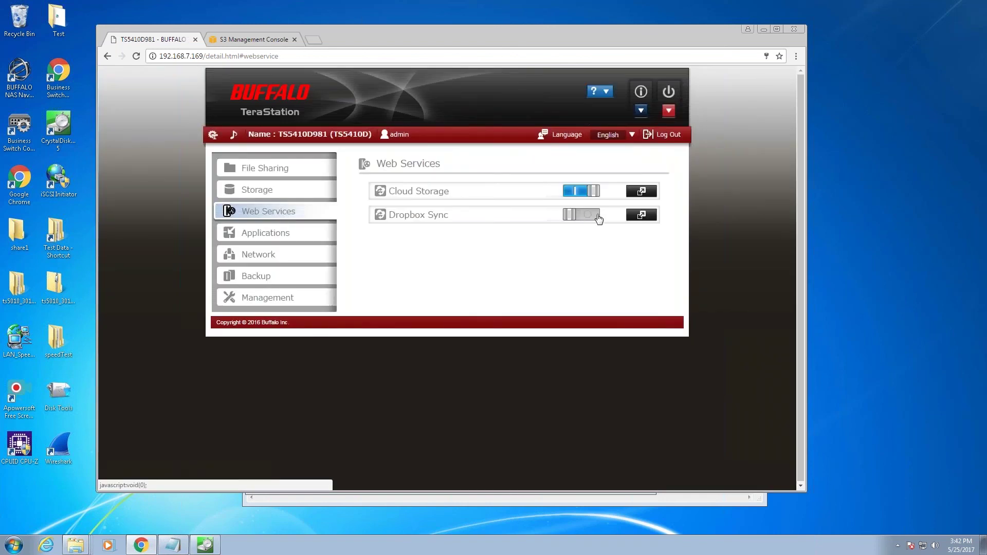
{"action": "left_click", "coordinate": [598, 219]}
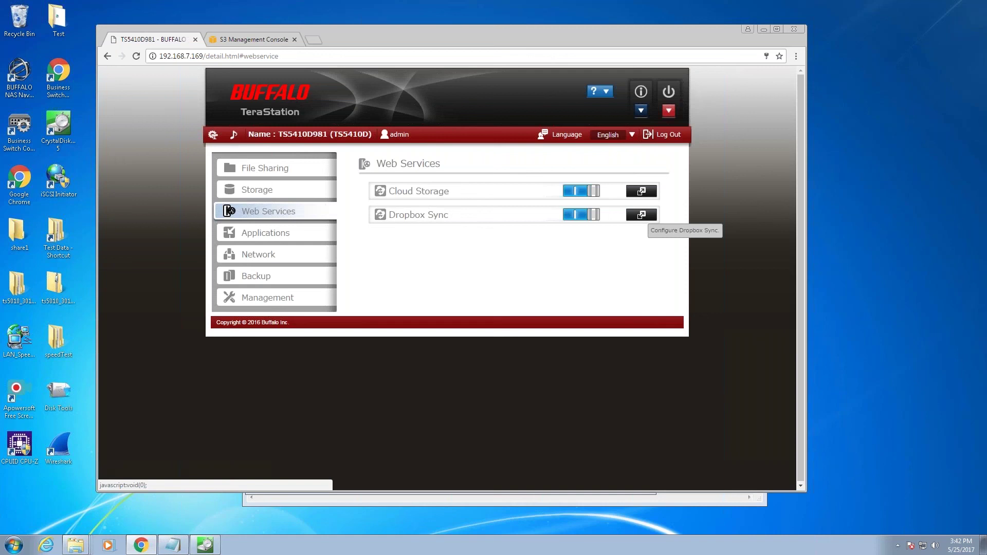
{"action": "left_click", "coordinate": [642, 215]}
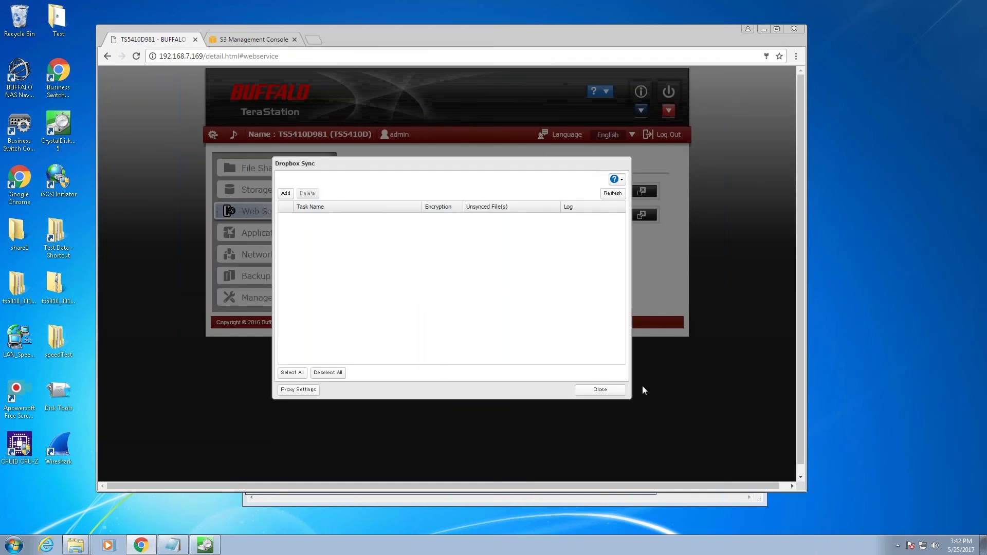
{"action": "left_click", "coordinate": [623, 389]}
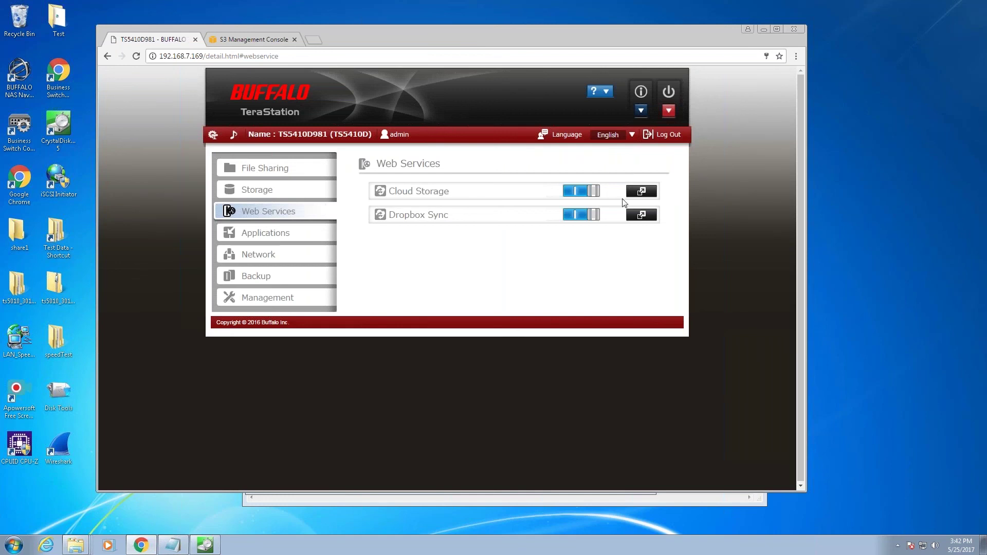
{"action": "left_click", "coordinate": [581, 215]}
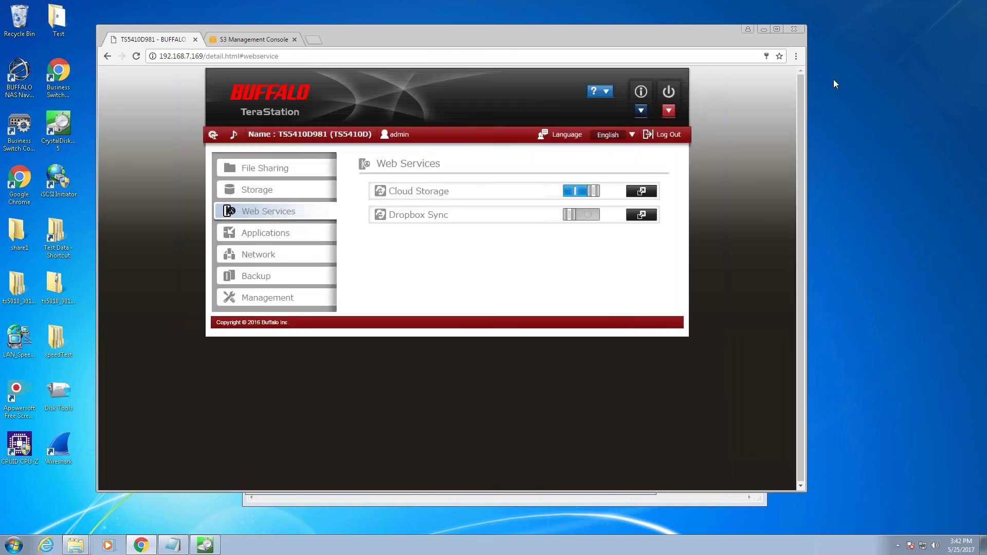